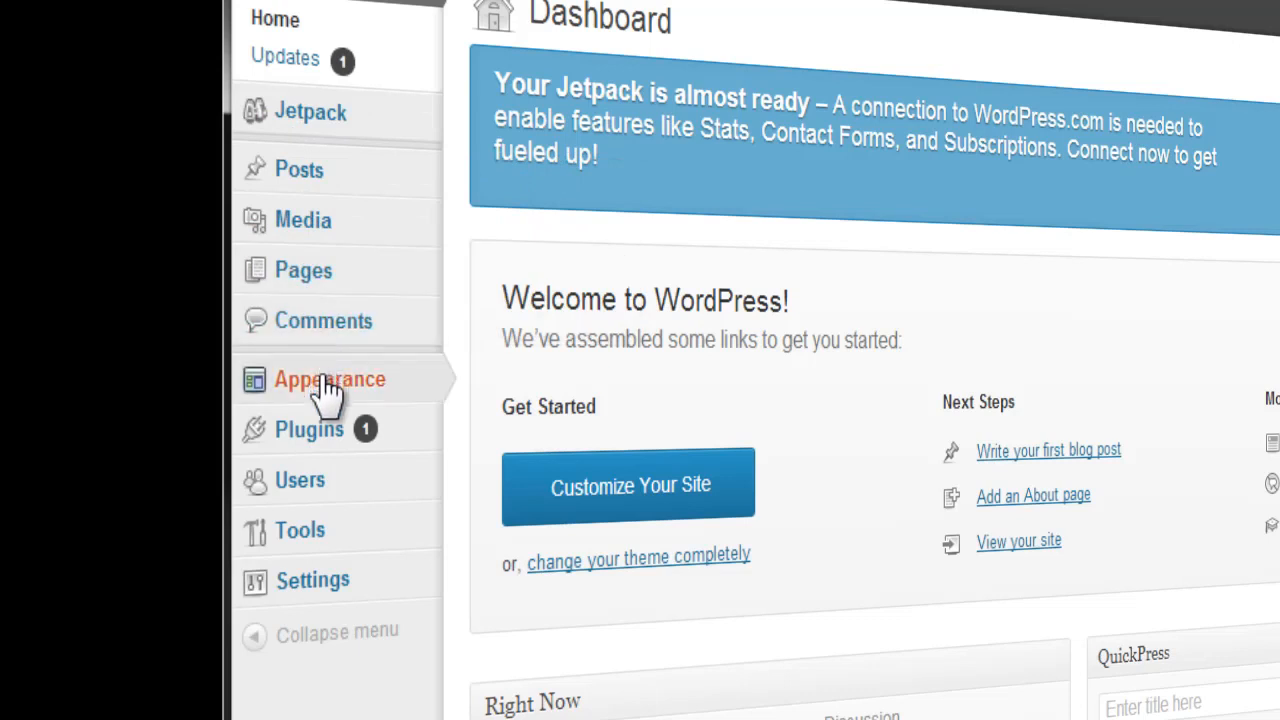
Open the site's General settings page.
mouse_move(328, 428)
mouse_move(333, 480)
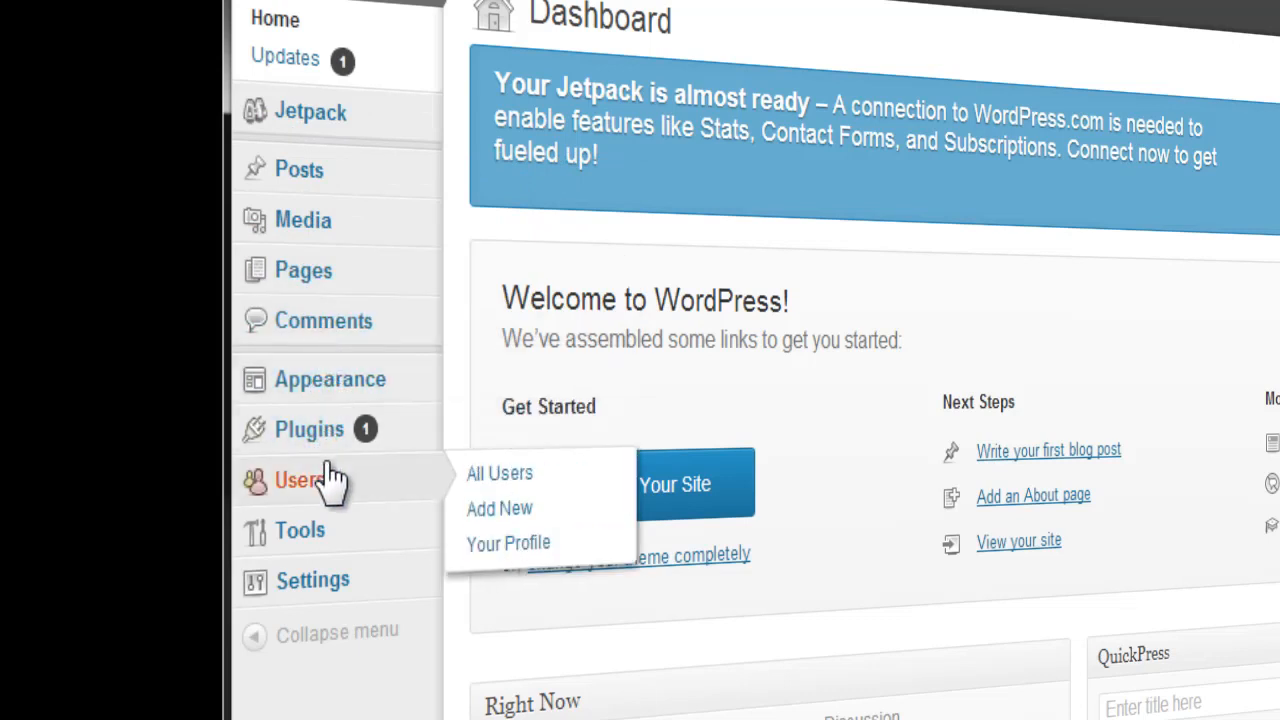
mouse_move(333, 532)
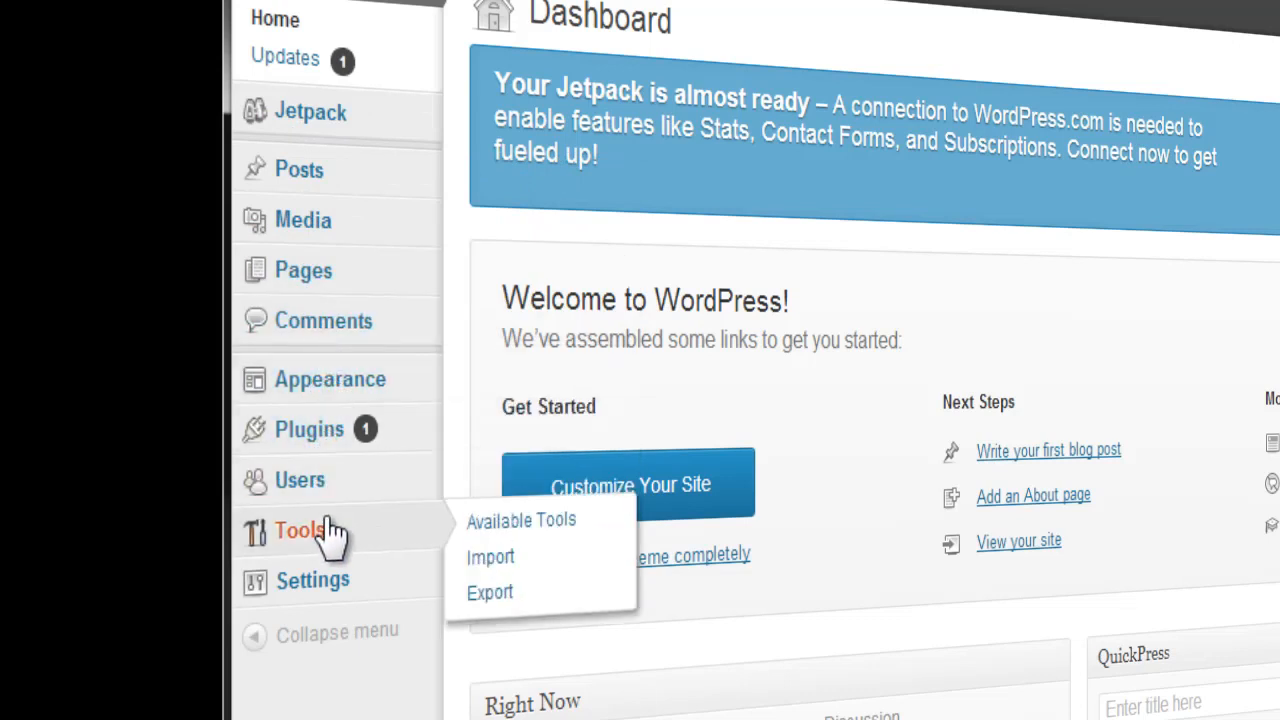
mouse_move(308, 575)
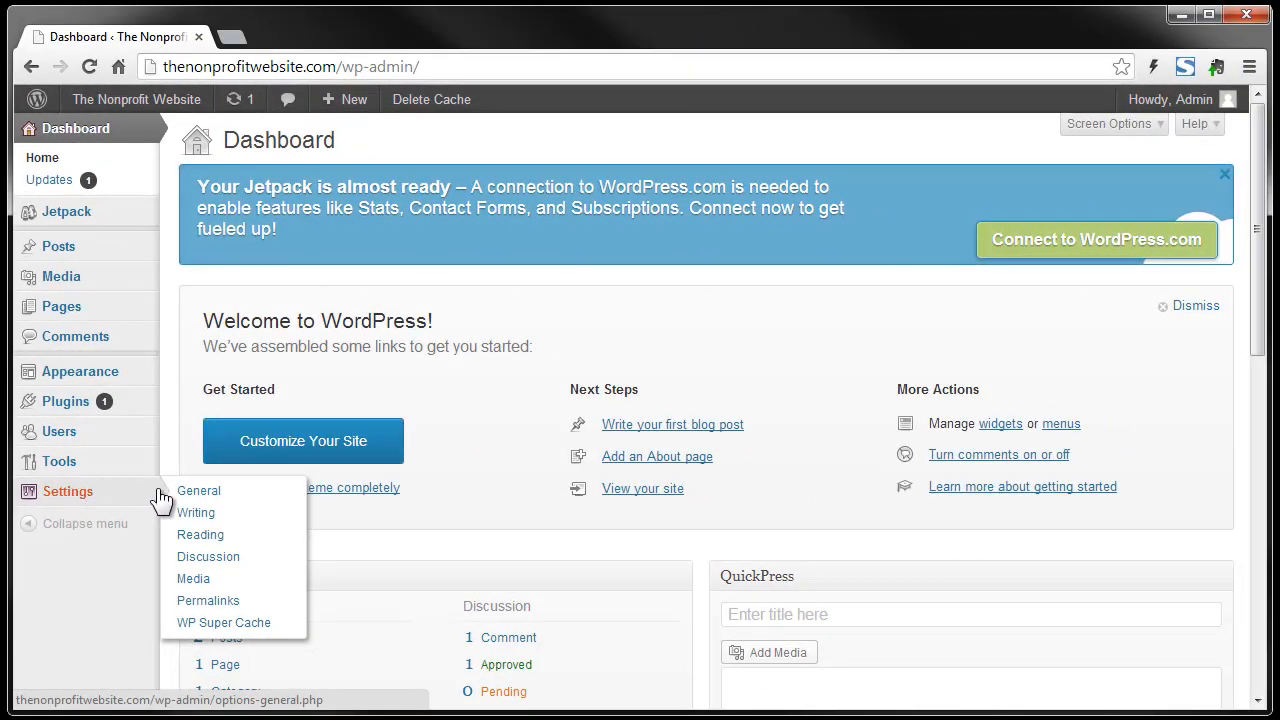
left_click(204, 492)
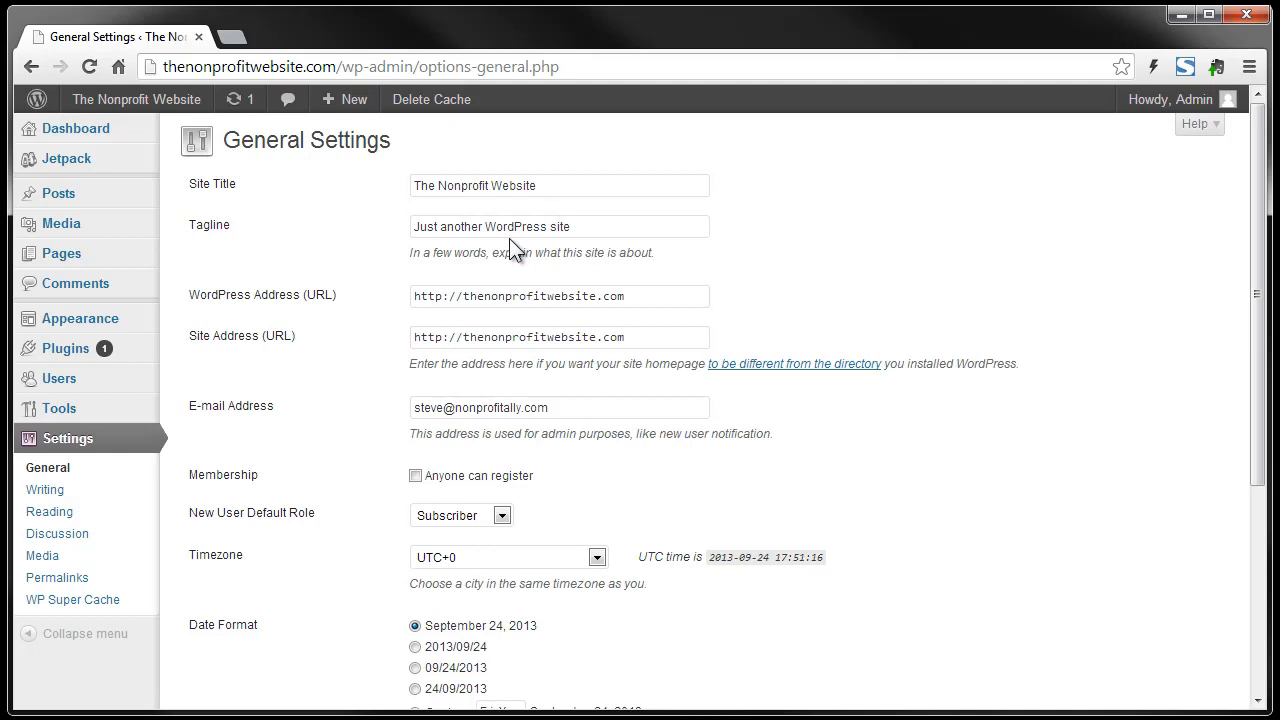
Replace the site's tagline with "Making a Nonprofit Website with Wordpress".
double_click(584, 228)
left_click_drag(462, 212, 394, 209)
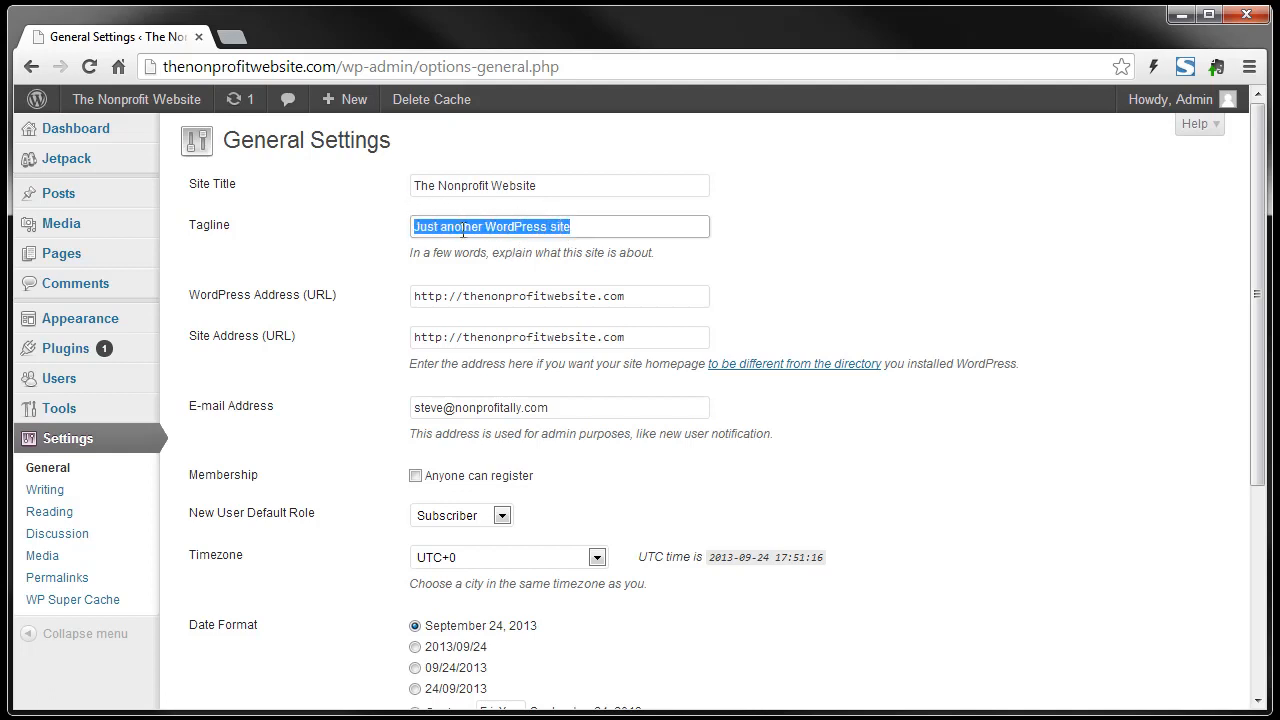
type("Maiing")
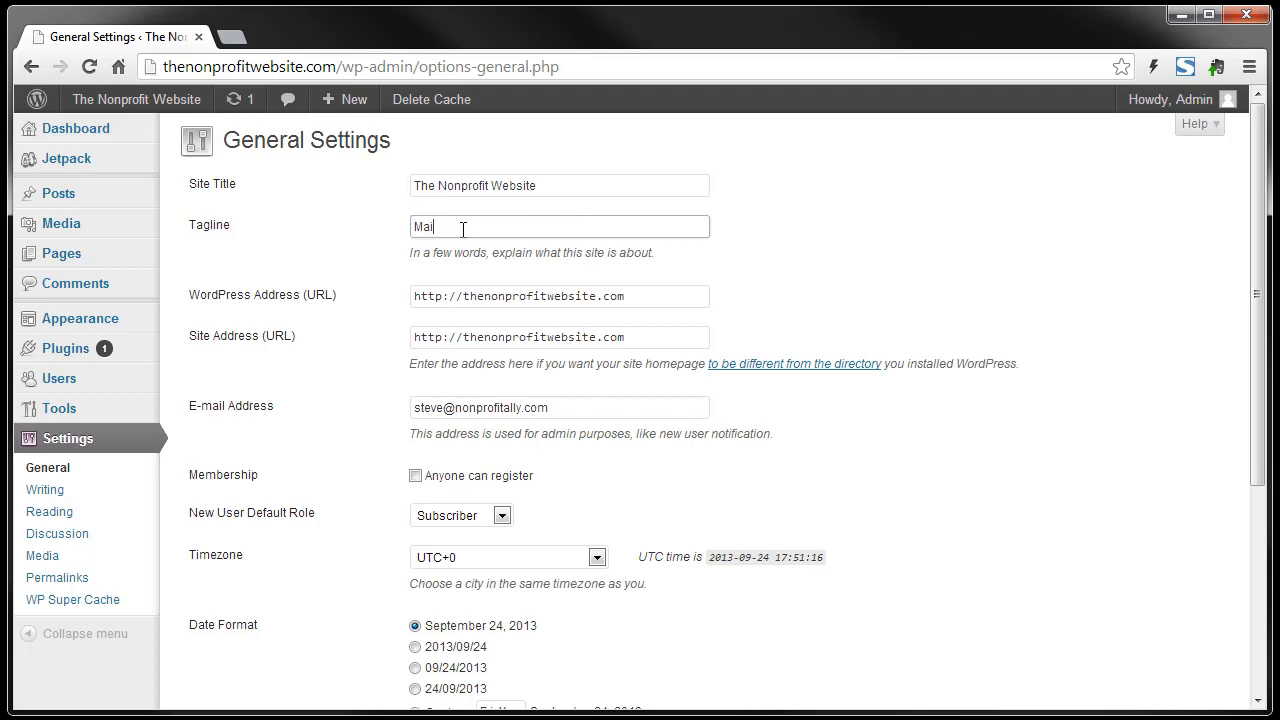
key("BackSpace")
key("BackSpace")
key("BackSpace")
key("BackSpace")
type("king a Nonprpofit website with Wordpress")
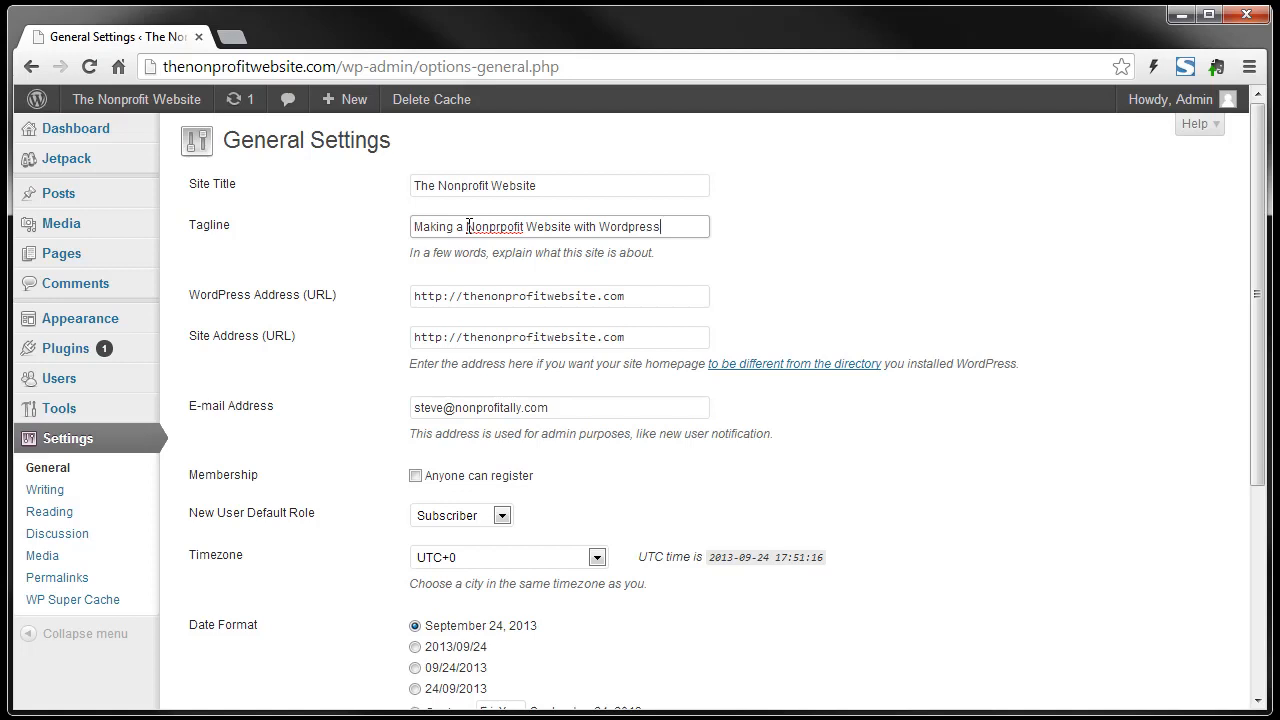
left_click(506, 227)
key("BackSpace")
key("BackSpace")
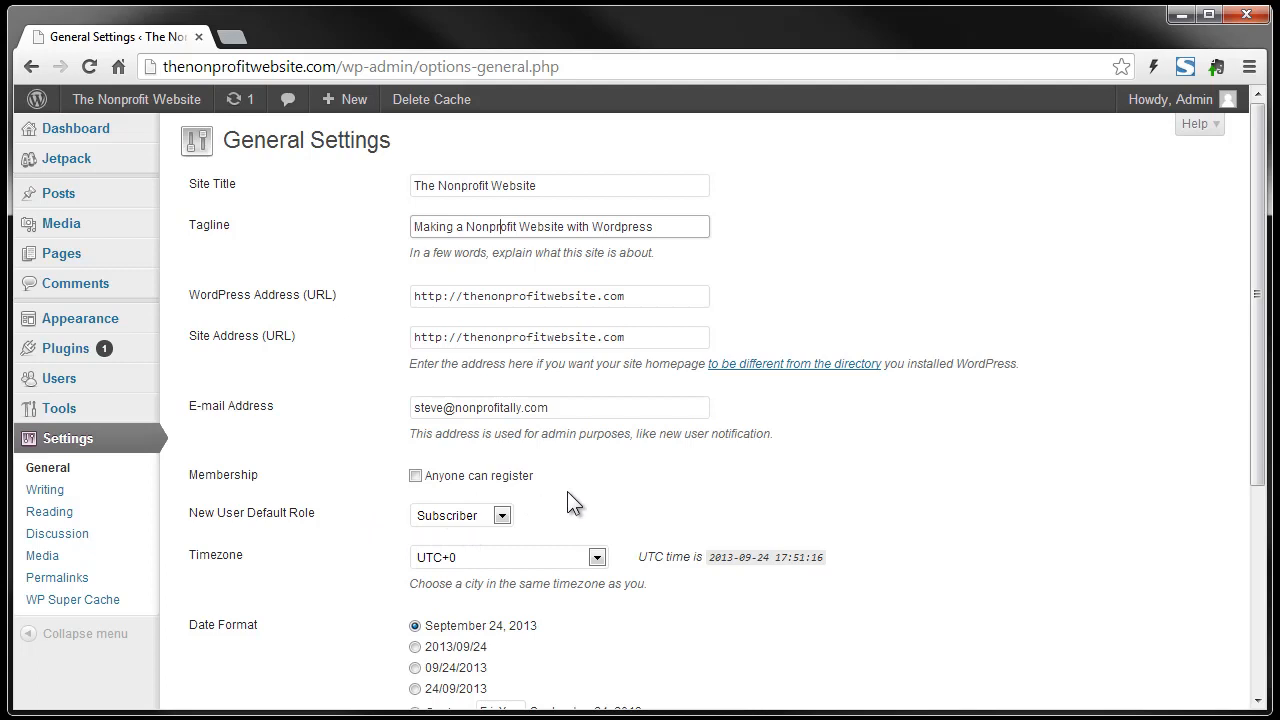
Set the site's timezone to Anchorage and save the general settings.
left_click(596, 558)
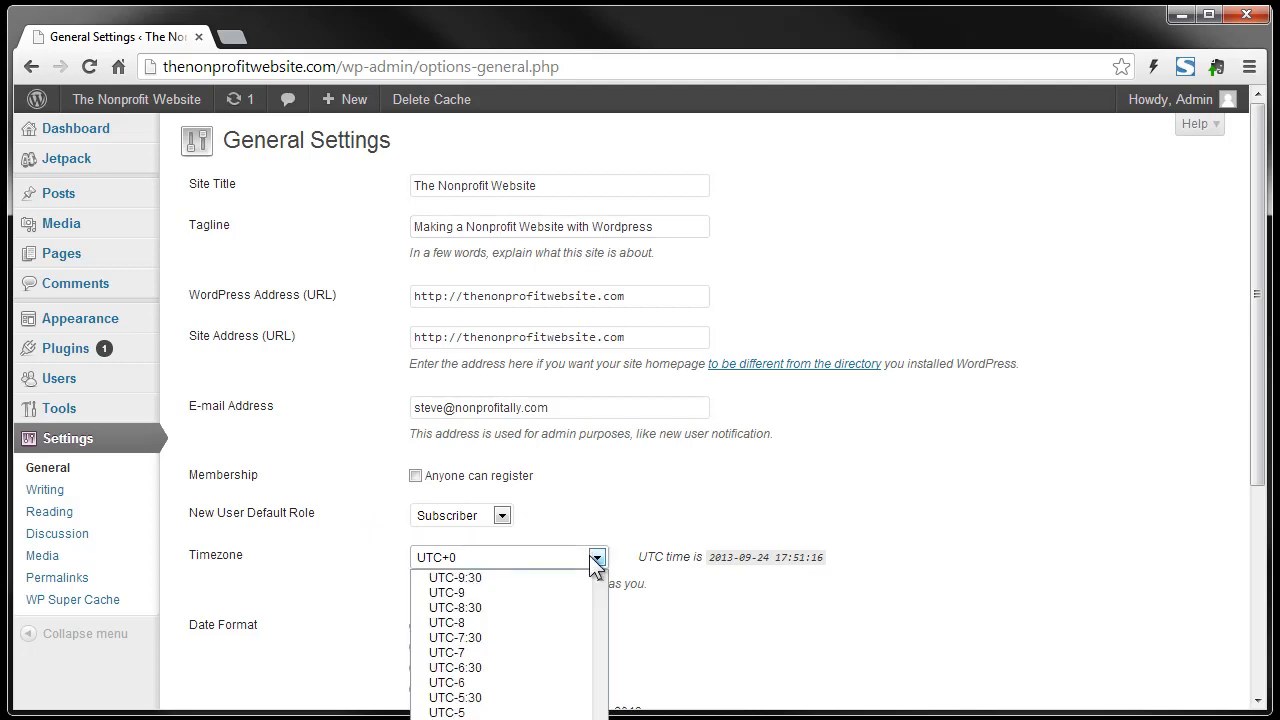
scroll(533, 635, "down", 10)
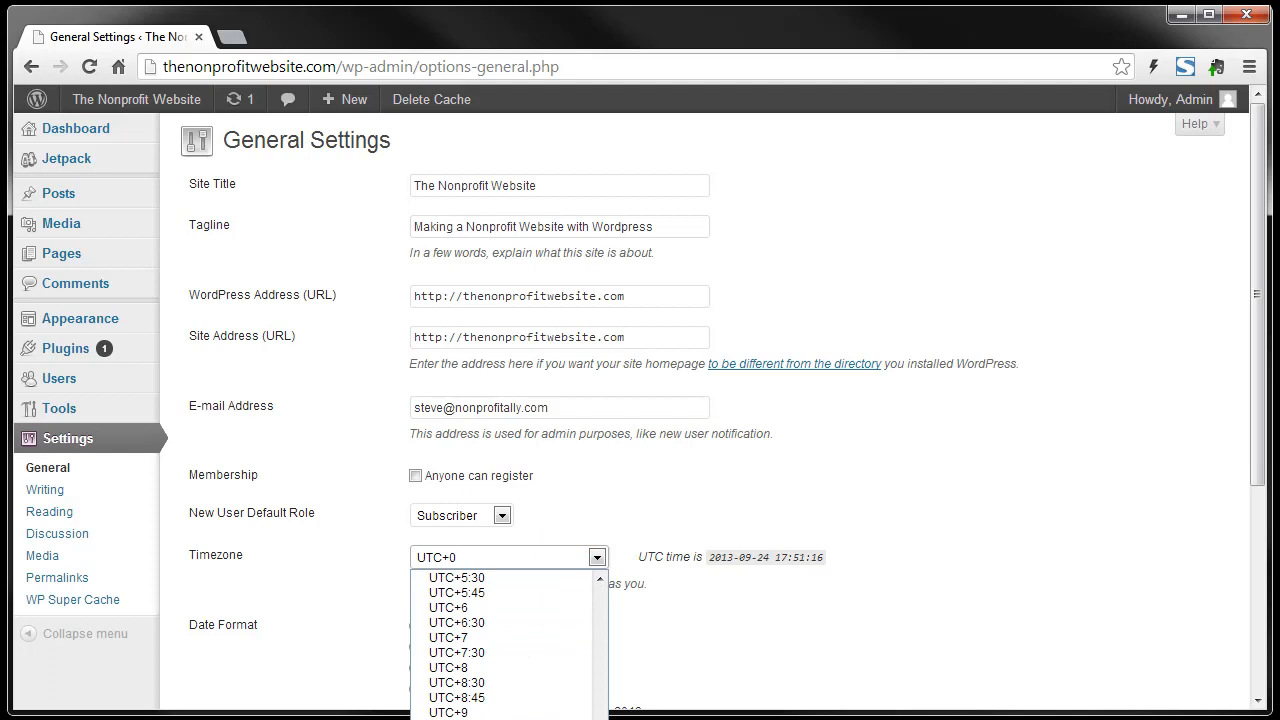
scroll(533, 635, "up", 20)
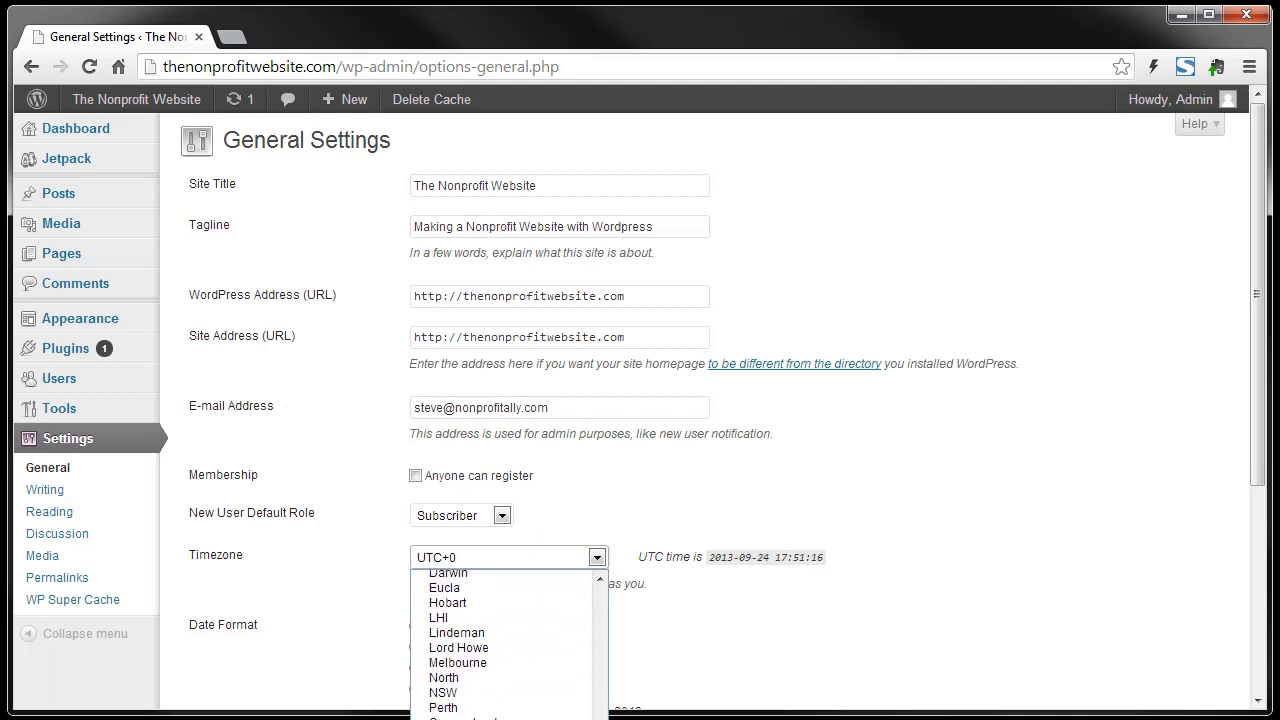
scroll(508, 640, "up", 7)
scroll(508, 640, "down", 13)
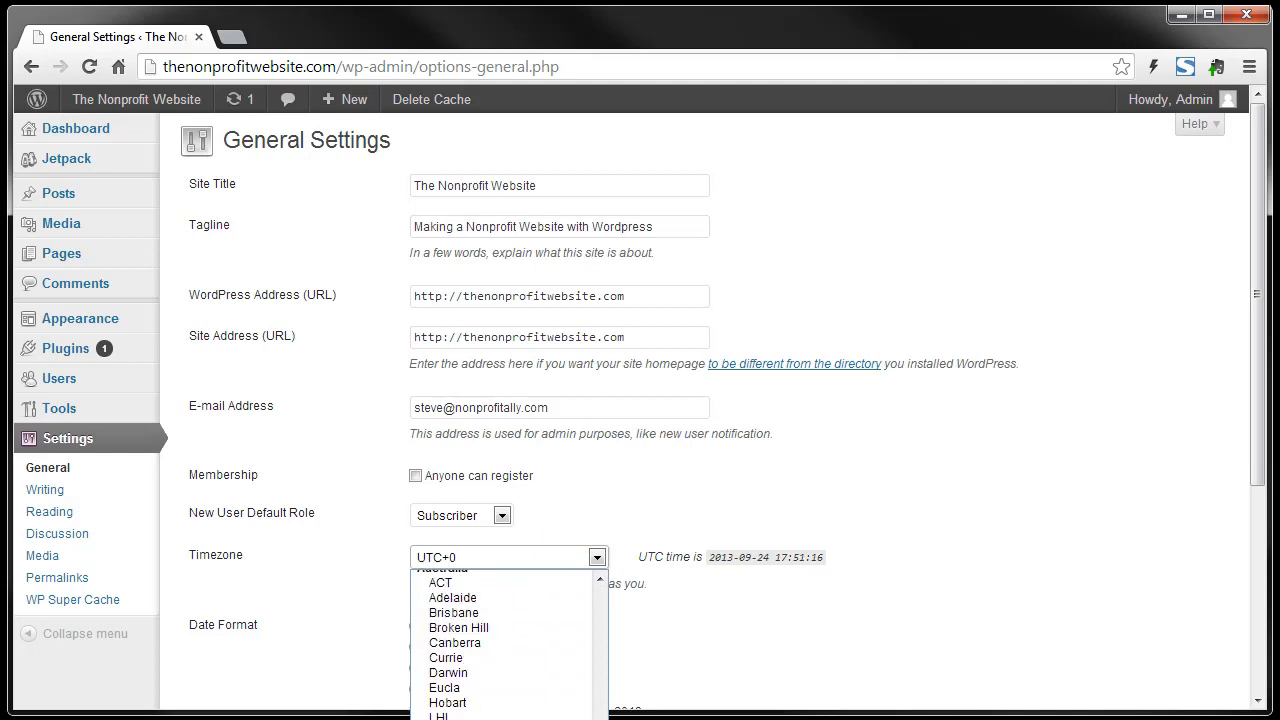
scroll(508, 640, "up", 11)
scroll(508, 640, "up", 20)
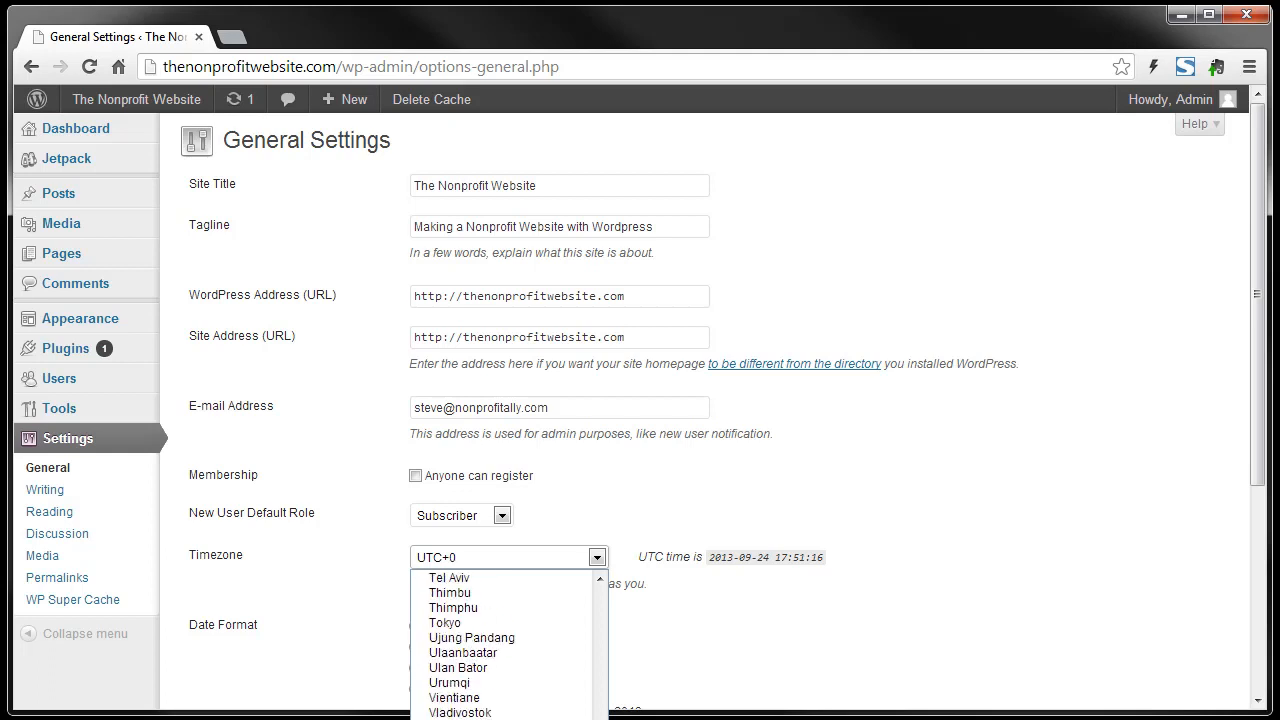
scroll(508, 640, "up", 14)
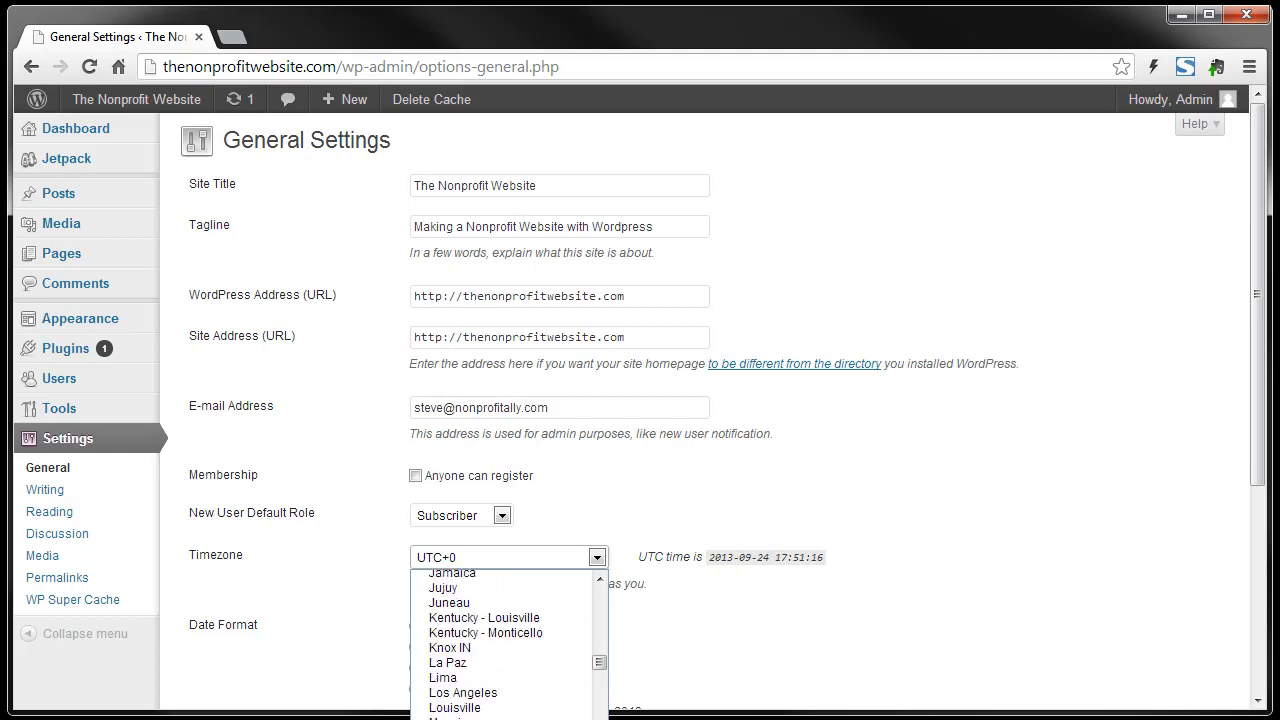
left_click_drag(597, 665, 595, 577)
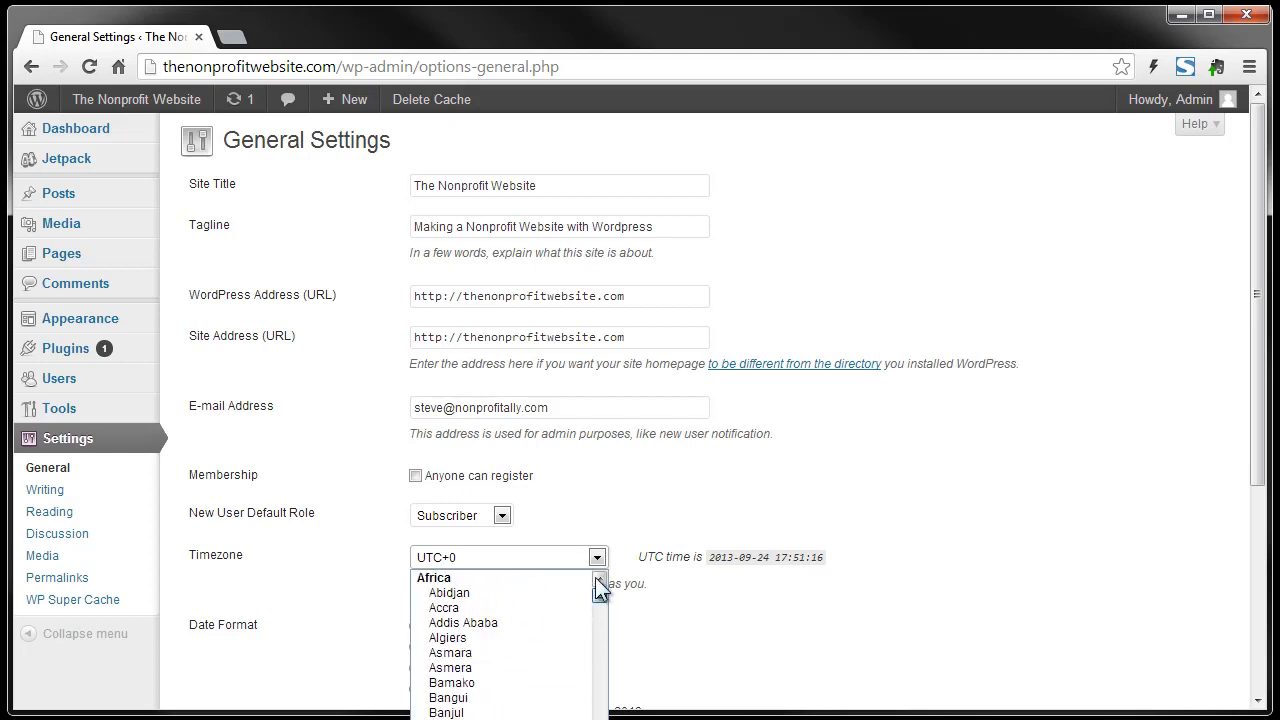
scroll(514, 624, "down", 20)
scroll(515, 635, "down", 18)
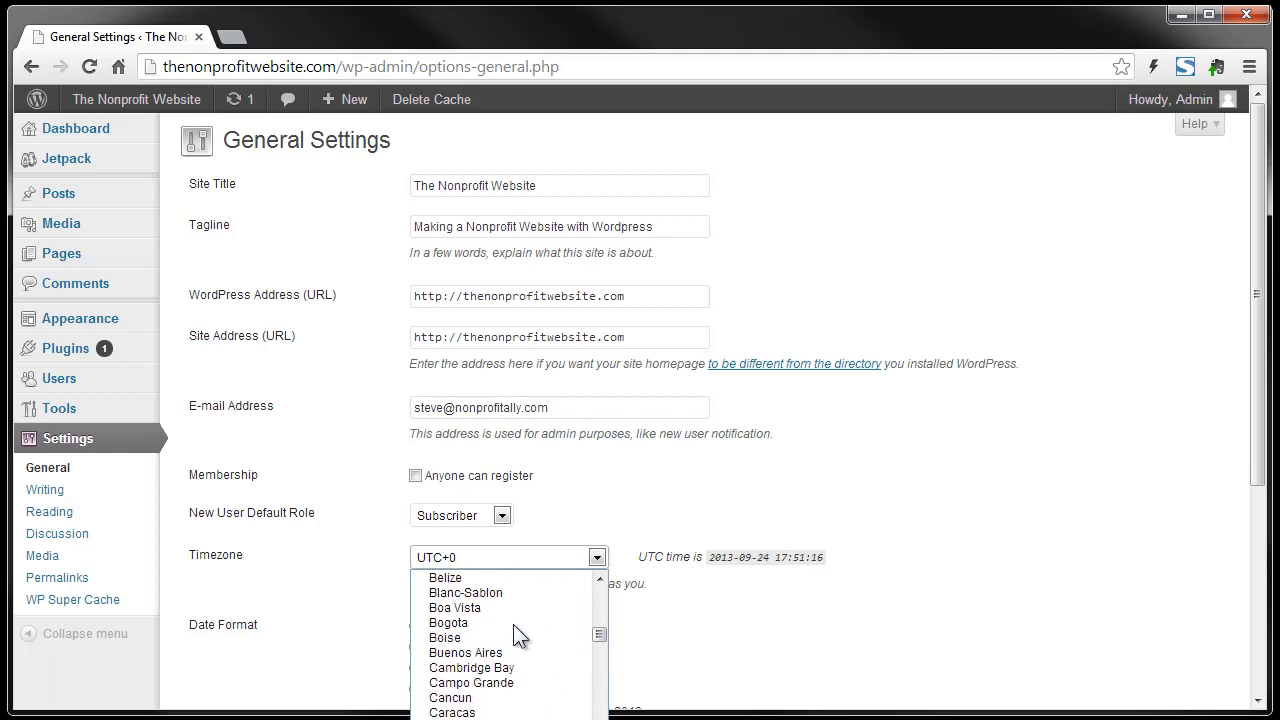
scroll(519, 635, "up", 6)
scroll(513, 624, "up", 14)
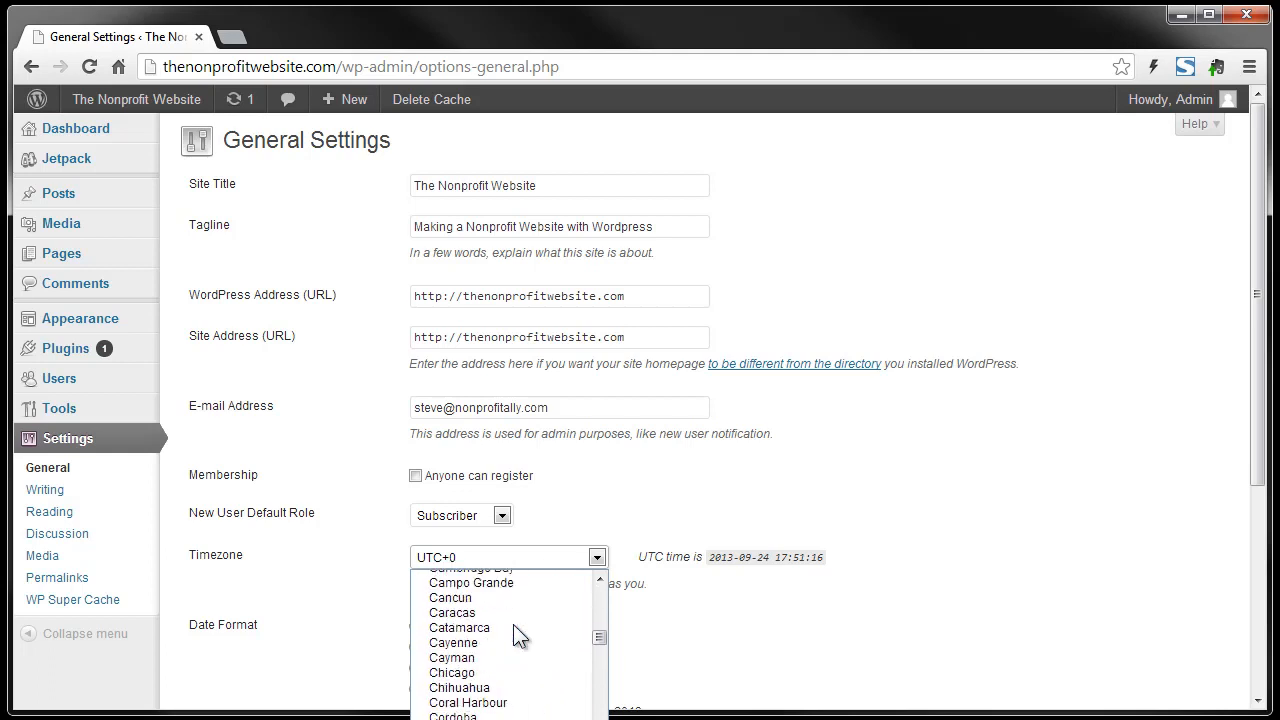
scroll(517, 634, "up", 4)
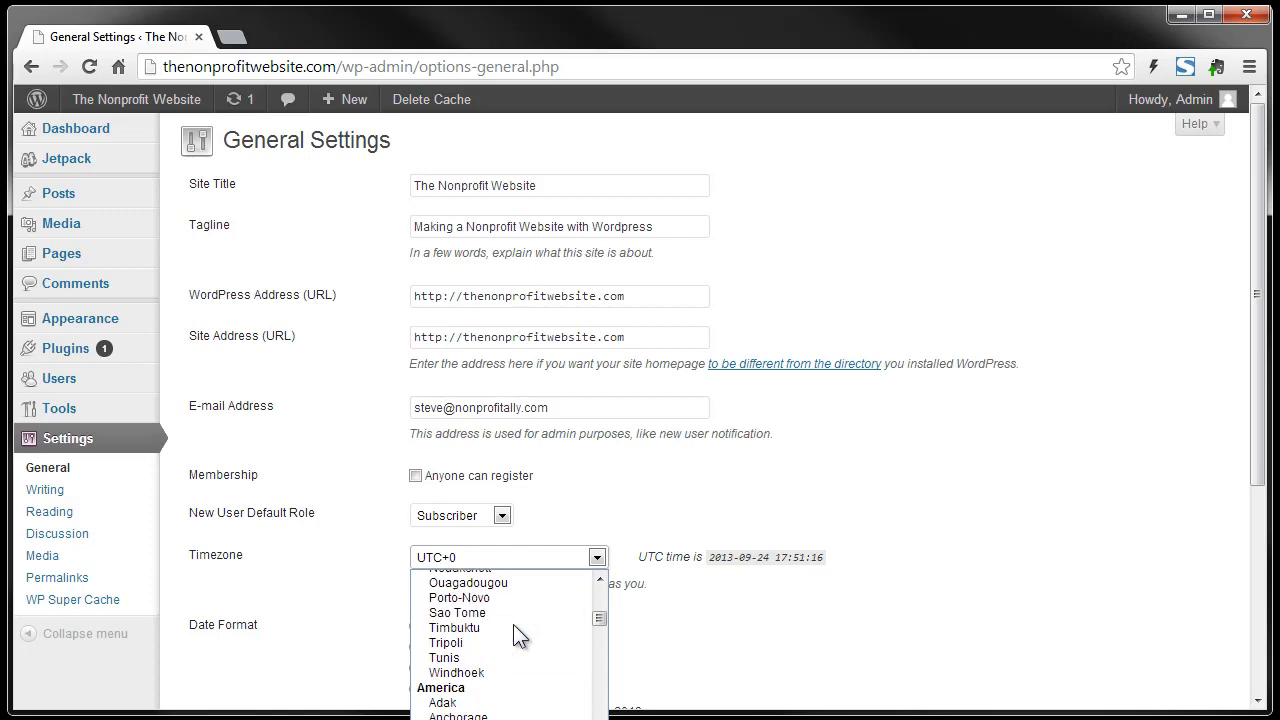
scroll(517, 634, "down", 2)
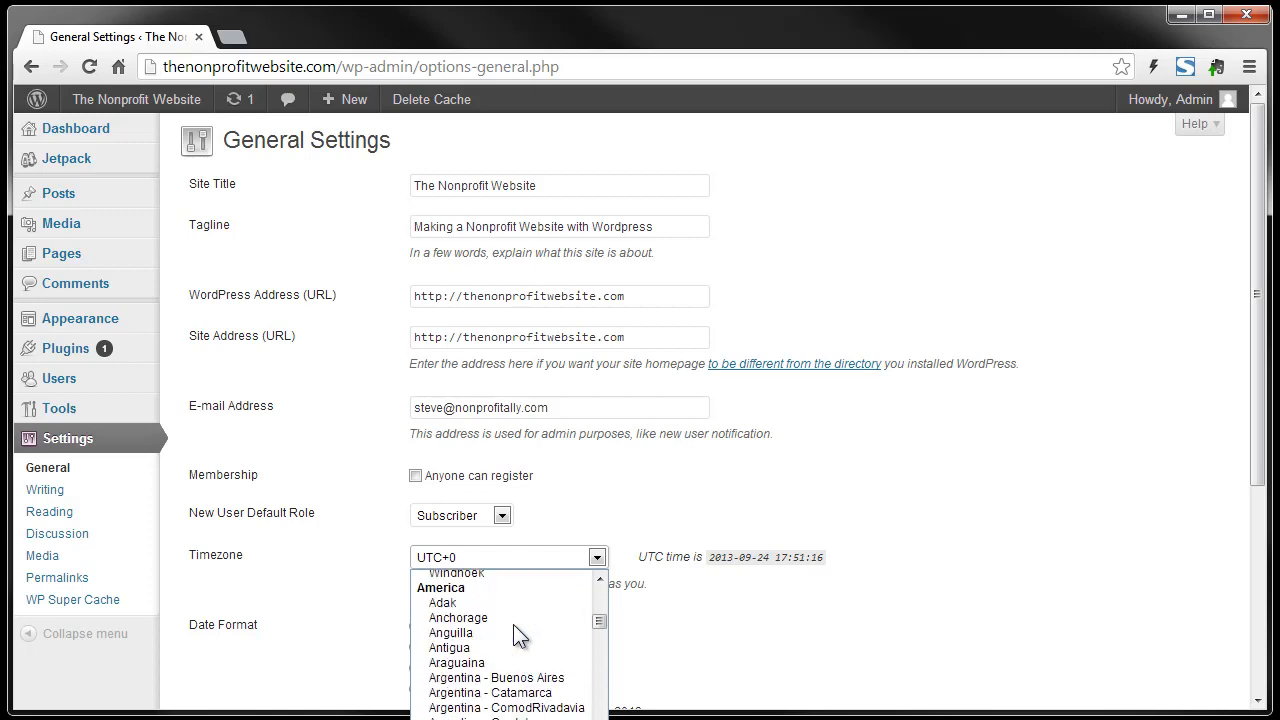
left_click(459, 619)
scroll(294, 639, "down", 3)
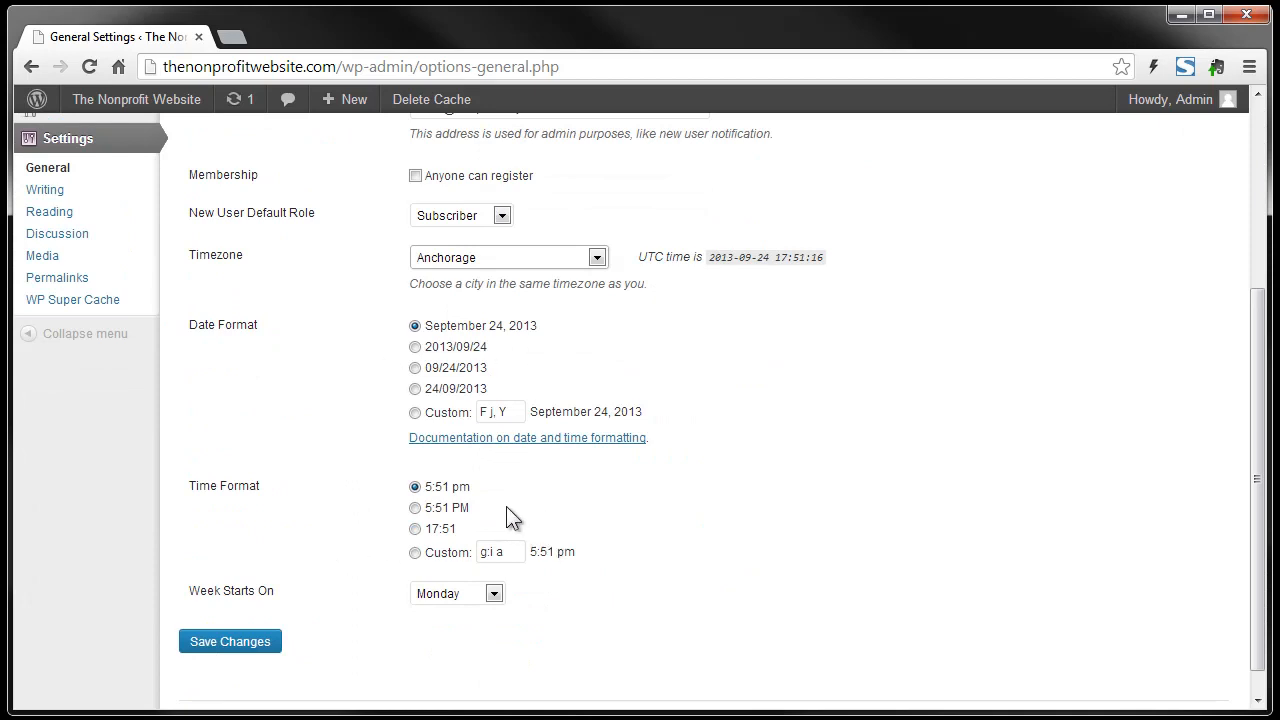
left_click(258, 651)
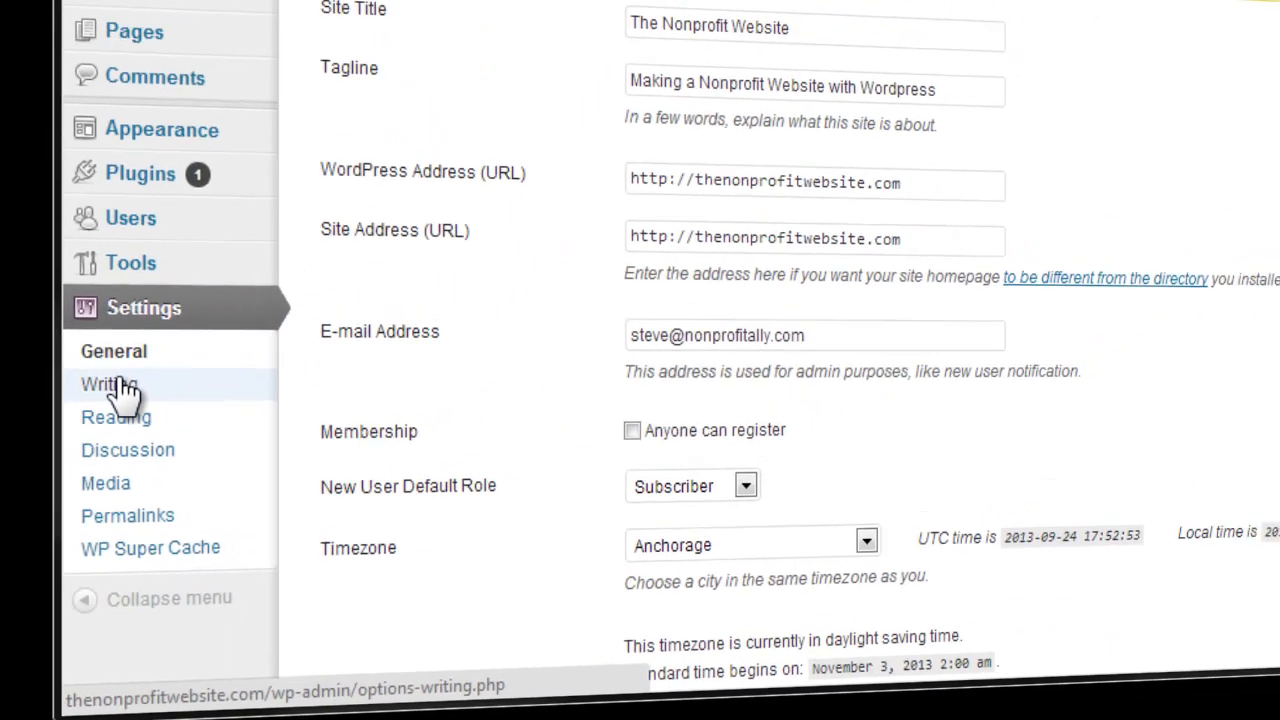
Choose Standard as the default post format in the Writing settings and save the changes.
left_click(252, 295)
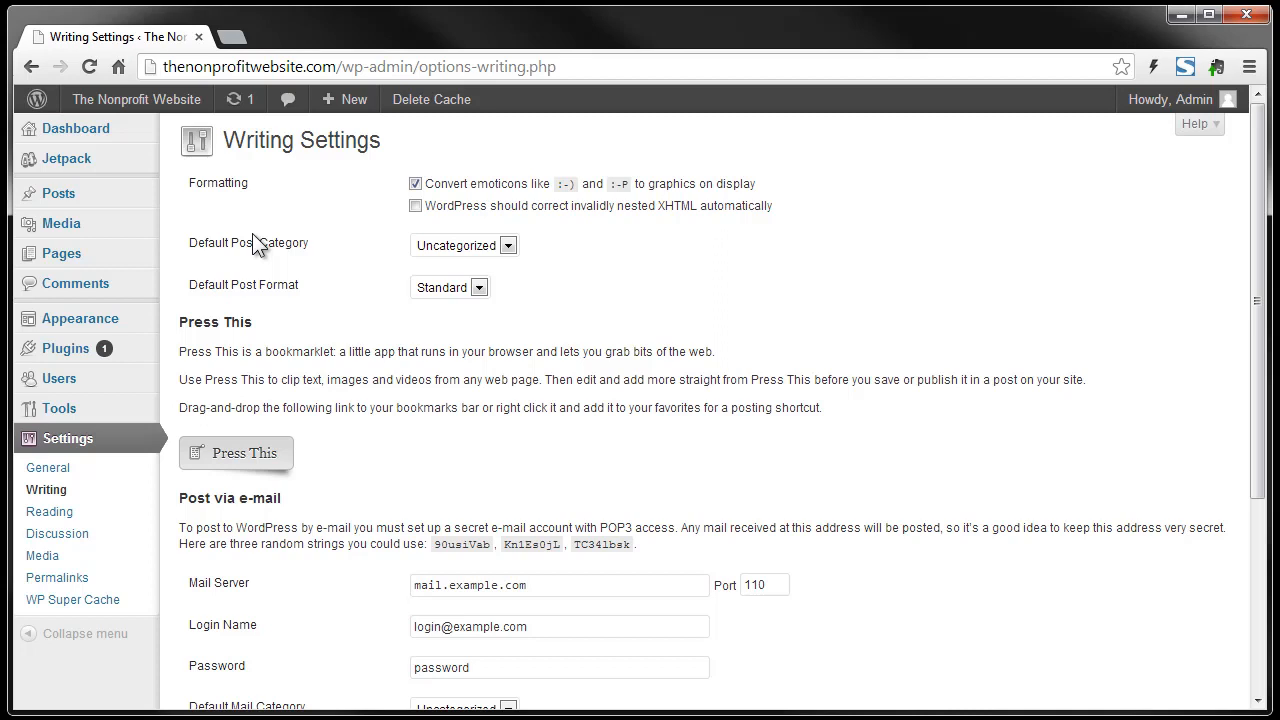
left_click(222, 244)
left_click(510, 246)
left_click(510, 246)
left_click(479, 290)
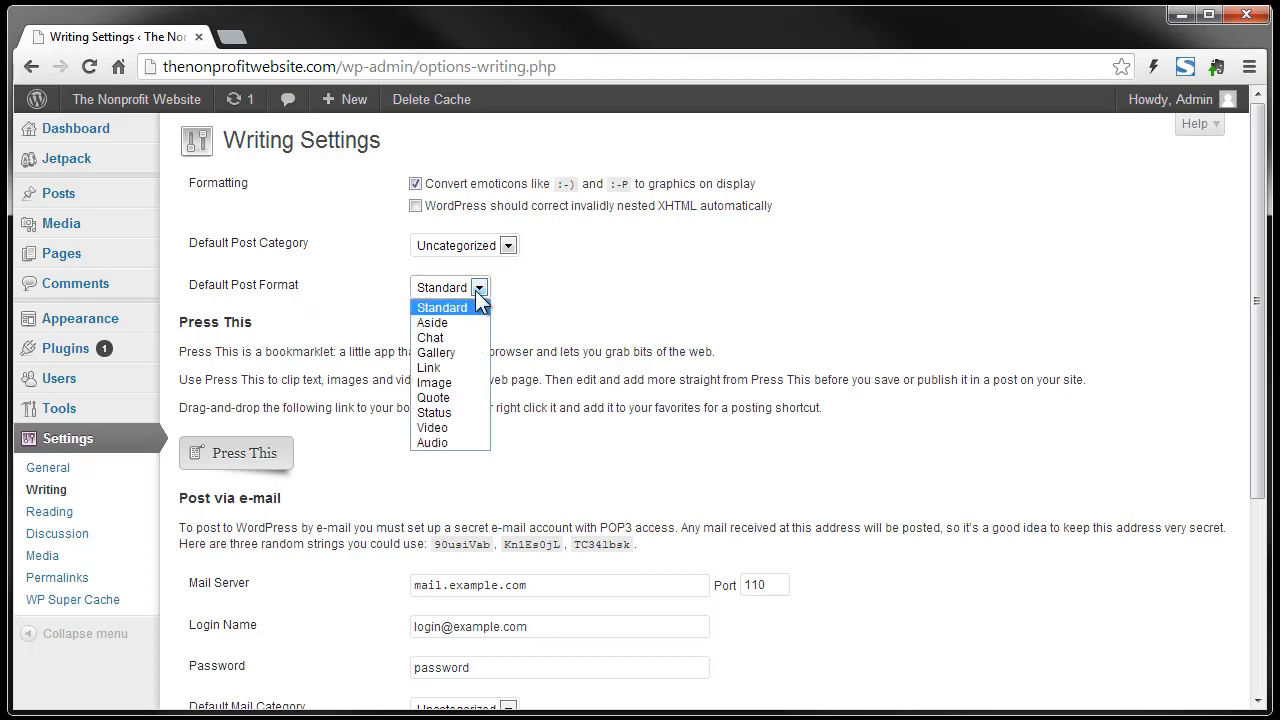
left_click(443, 307)
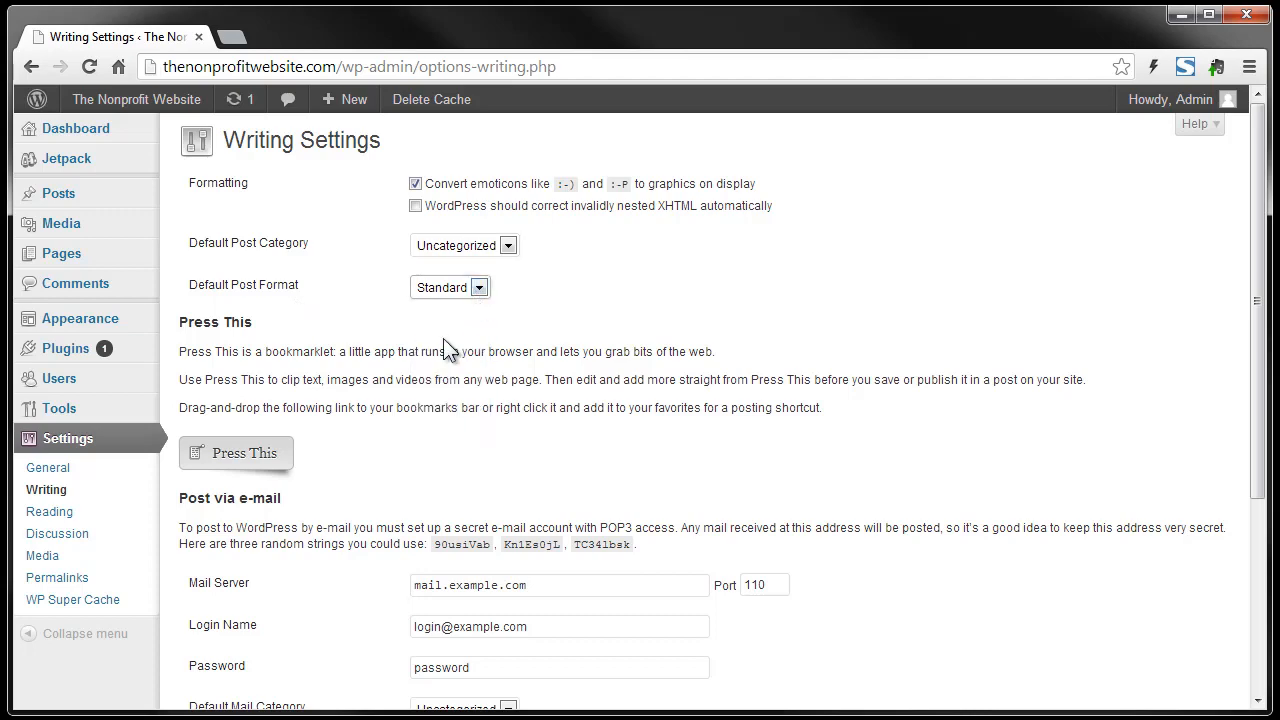
scroll(442, 342, "down", 3)
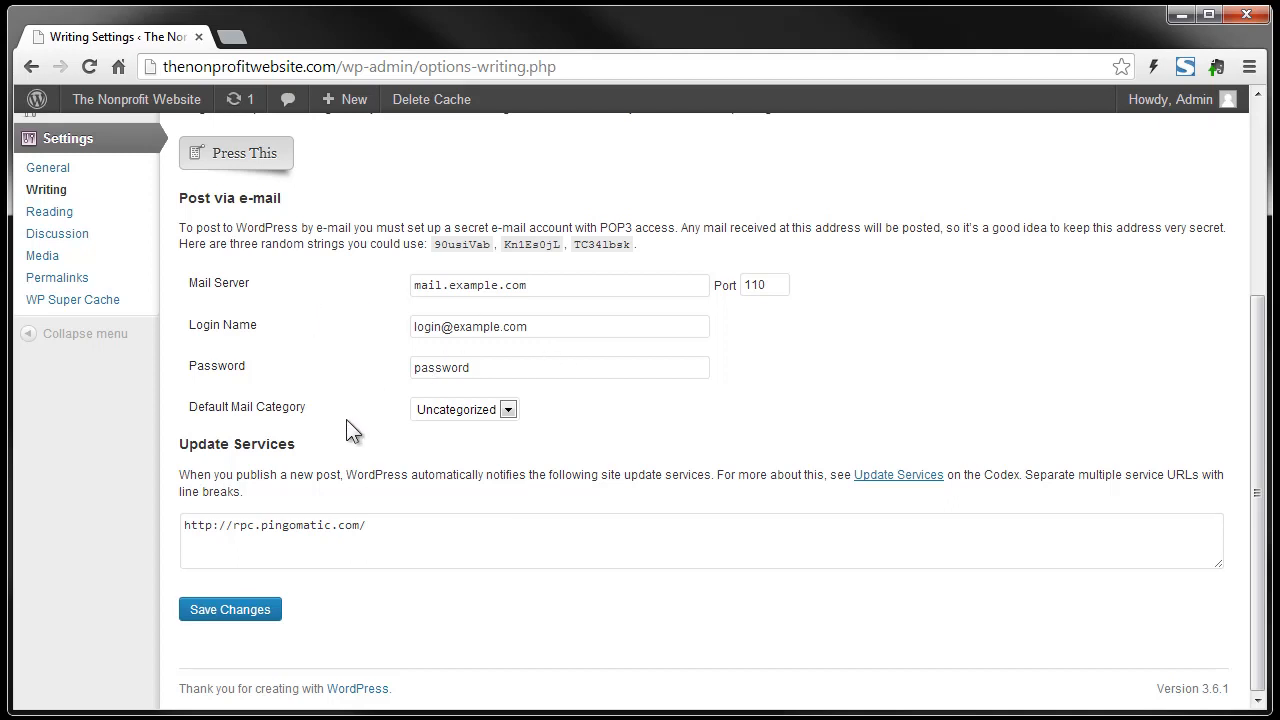
left_click(250, 612)
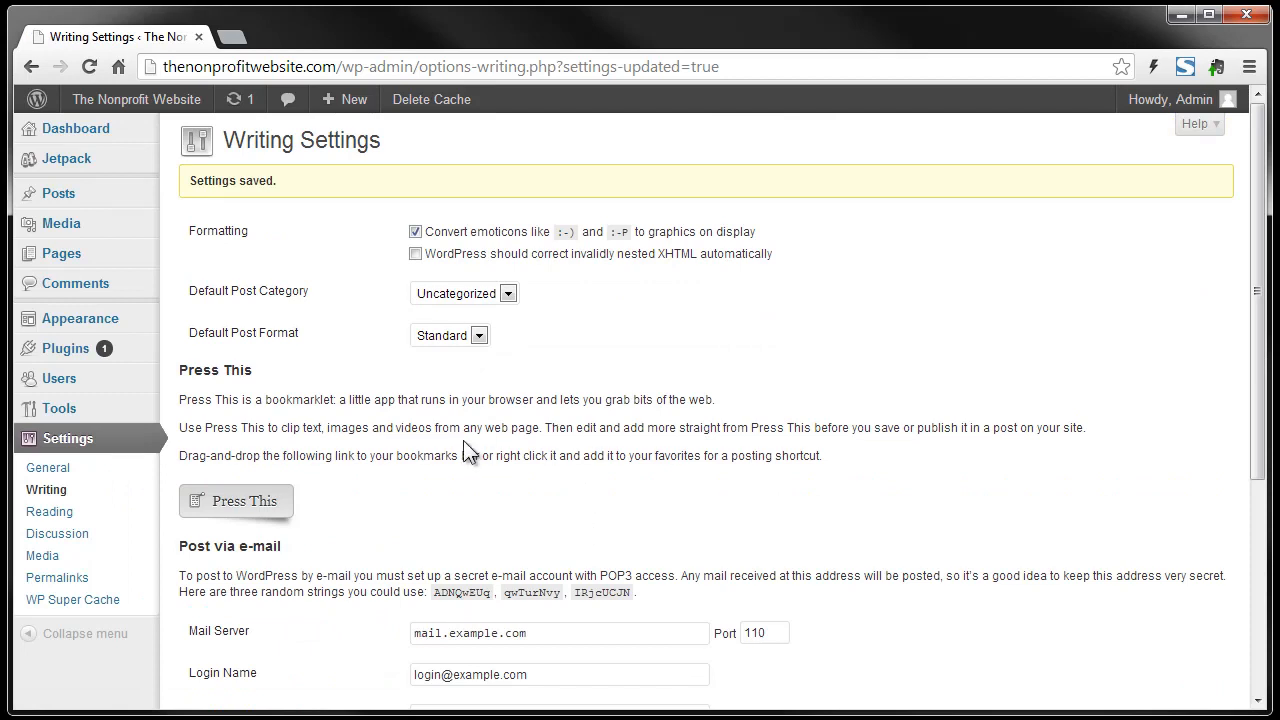
Limit blog pages to at most 6 posts in the Reading settings and save the changes.
scroll(455, 448, "down", 1)
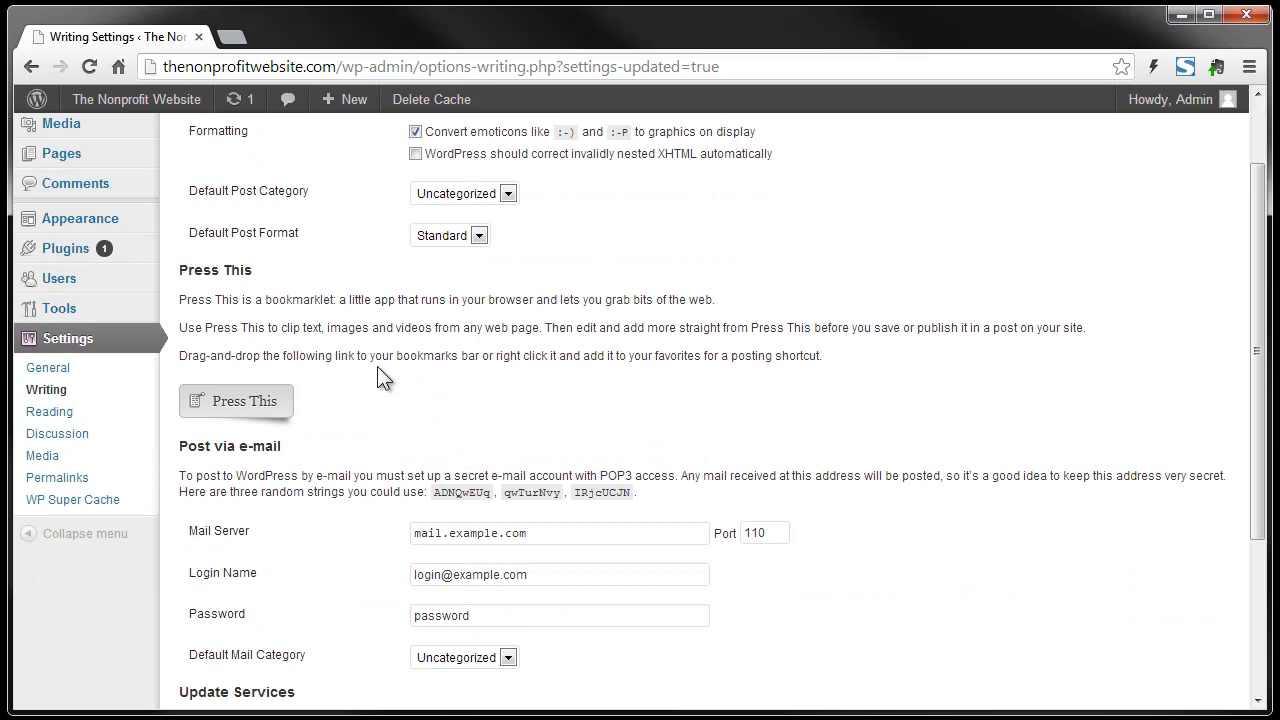
left_click(49, 414)
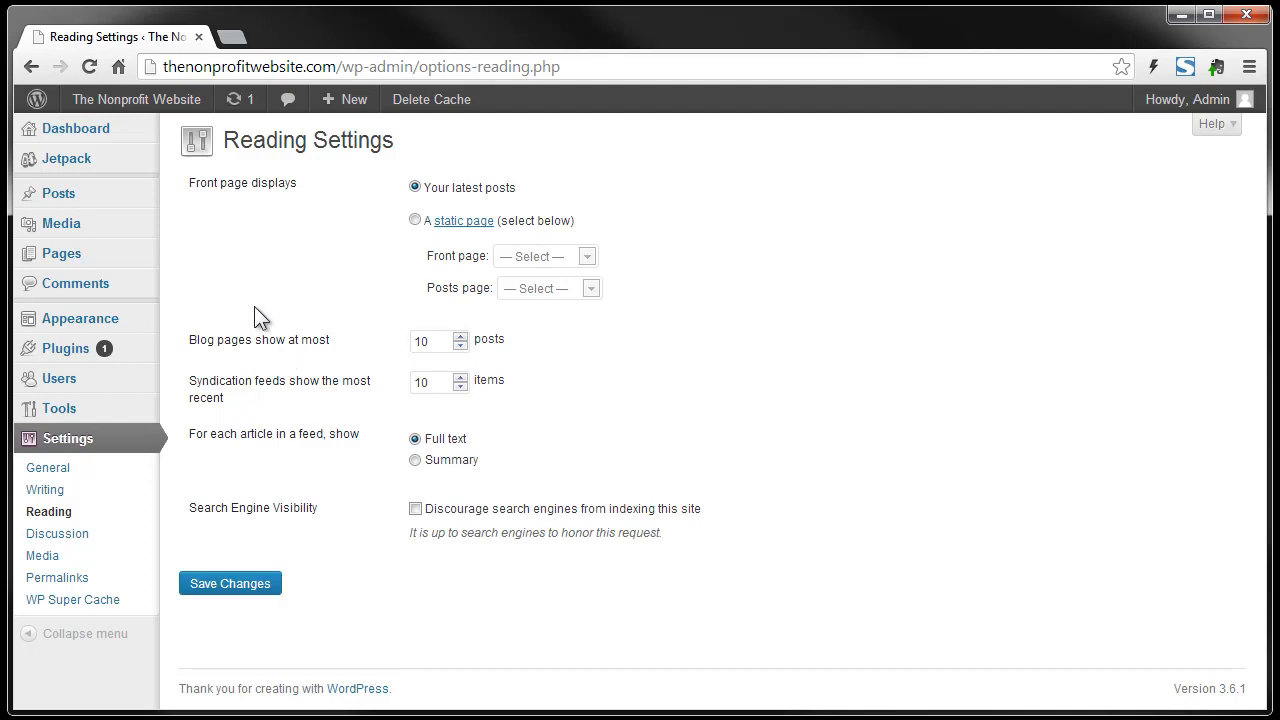
left_click(460, 346)
left_click(460, 346)
left_click(460, 346)
left_click(460, 346)
left_click_drag(232, 510, 314, 510)
left_click(316, 507)
left_click(215, 587)
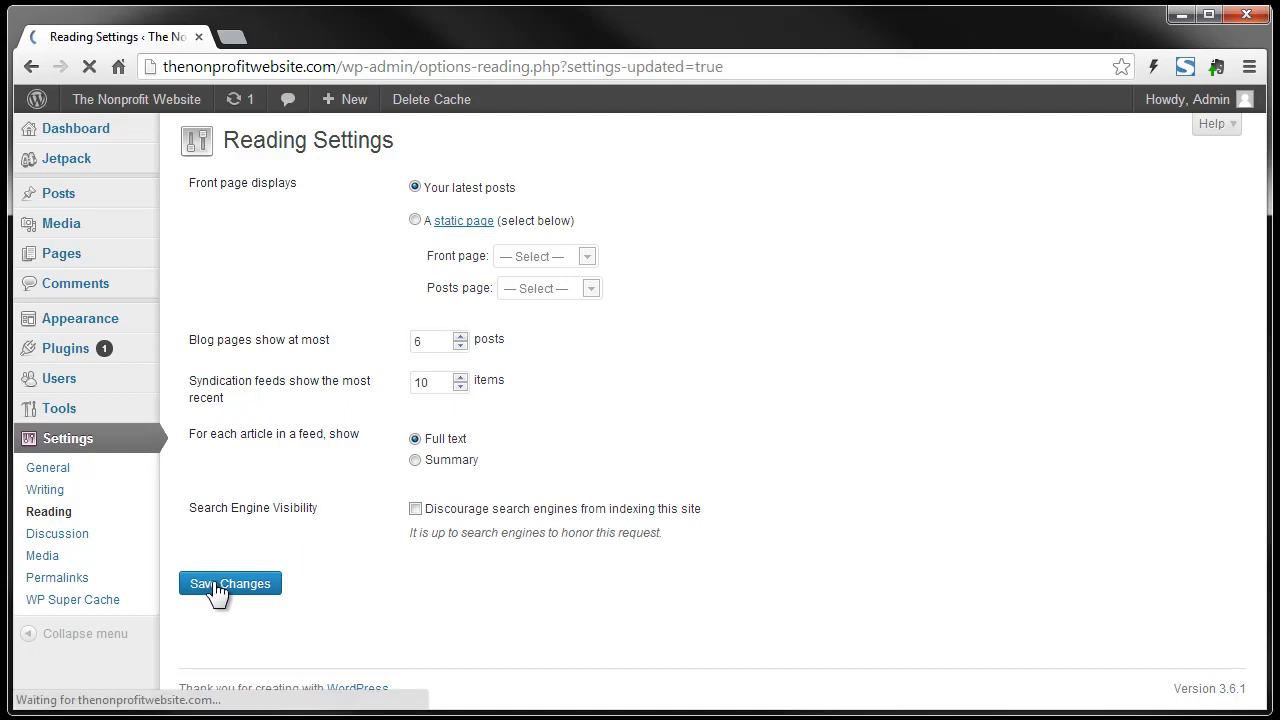
Go through the Discussion settings from the comment and moderation options to the avatar options, and save them.
left_click(57, 535)
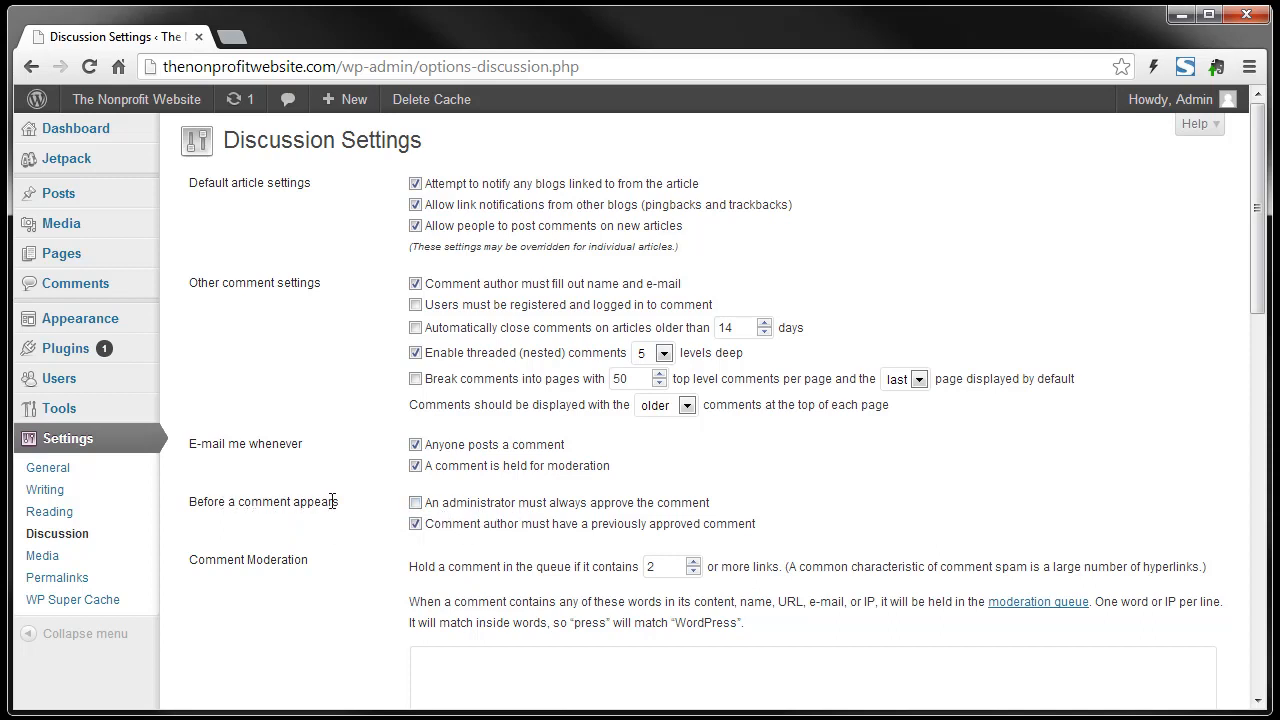
left_click(416, 504)
scroll(503, 537, "down", 1)
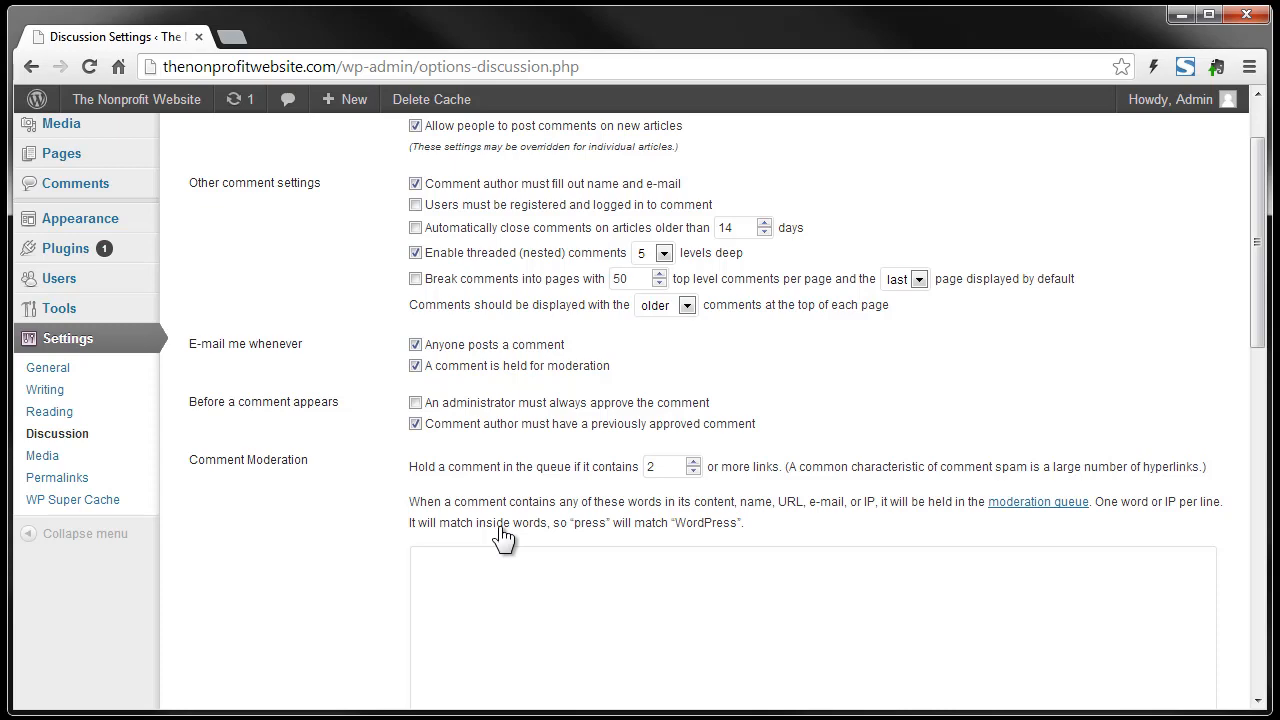
scroll(298, 300, "up", 1)
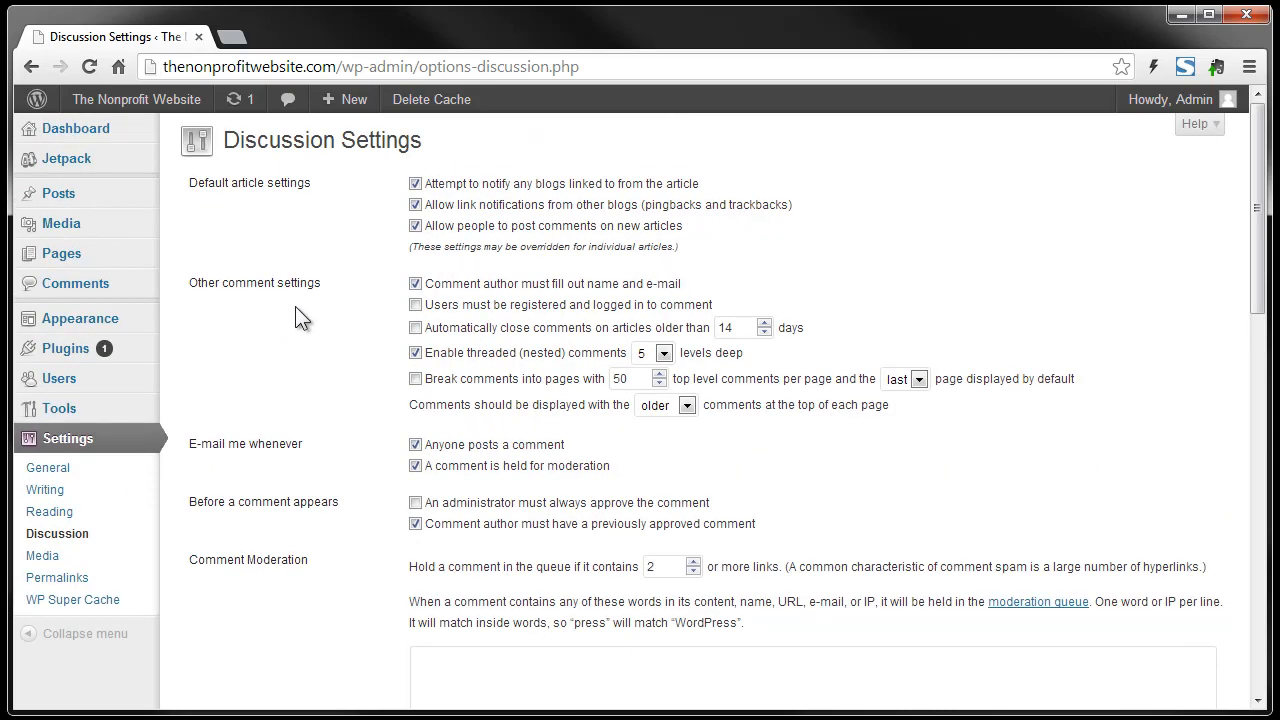
scroll(341, 514, "down", 1)
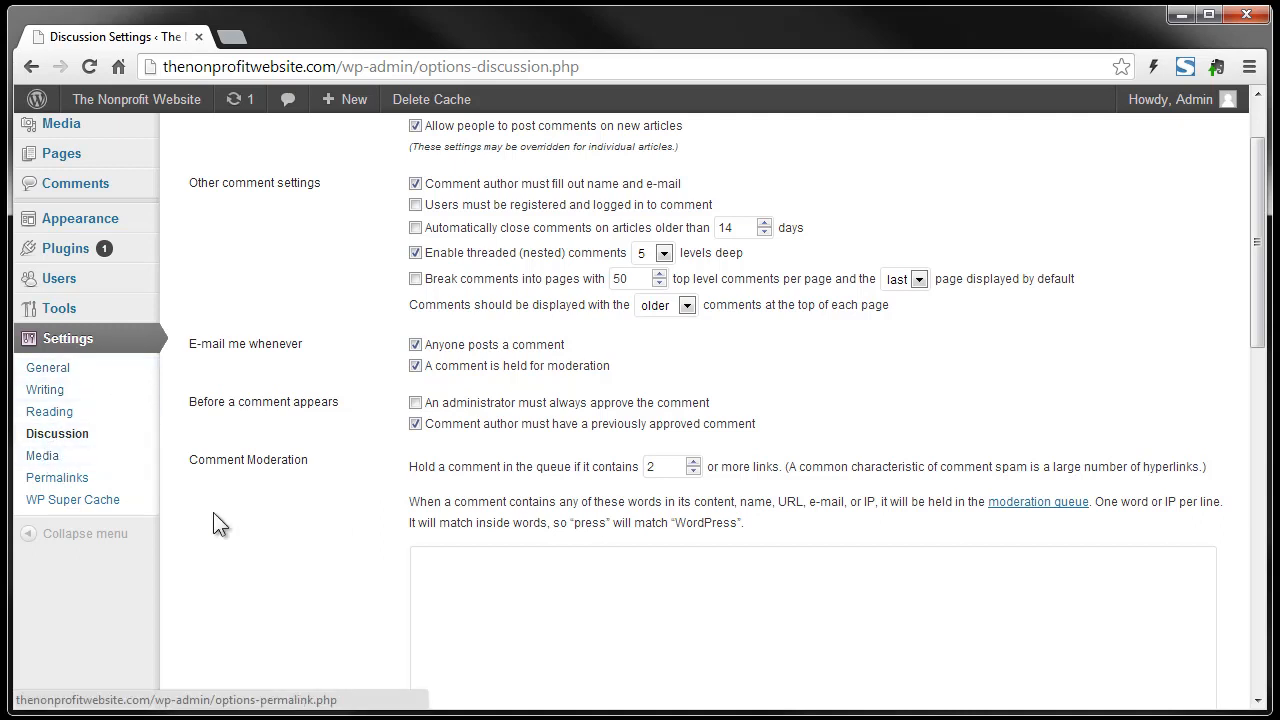
scroll(243, 563, "down", 2)
scroll(239, 552, "down", 1)
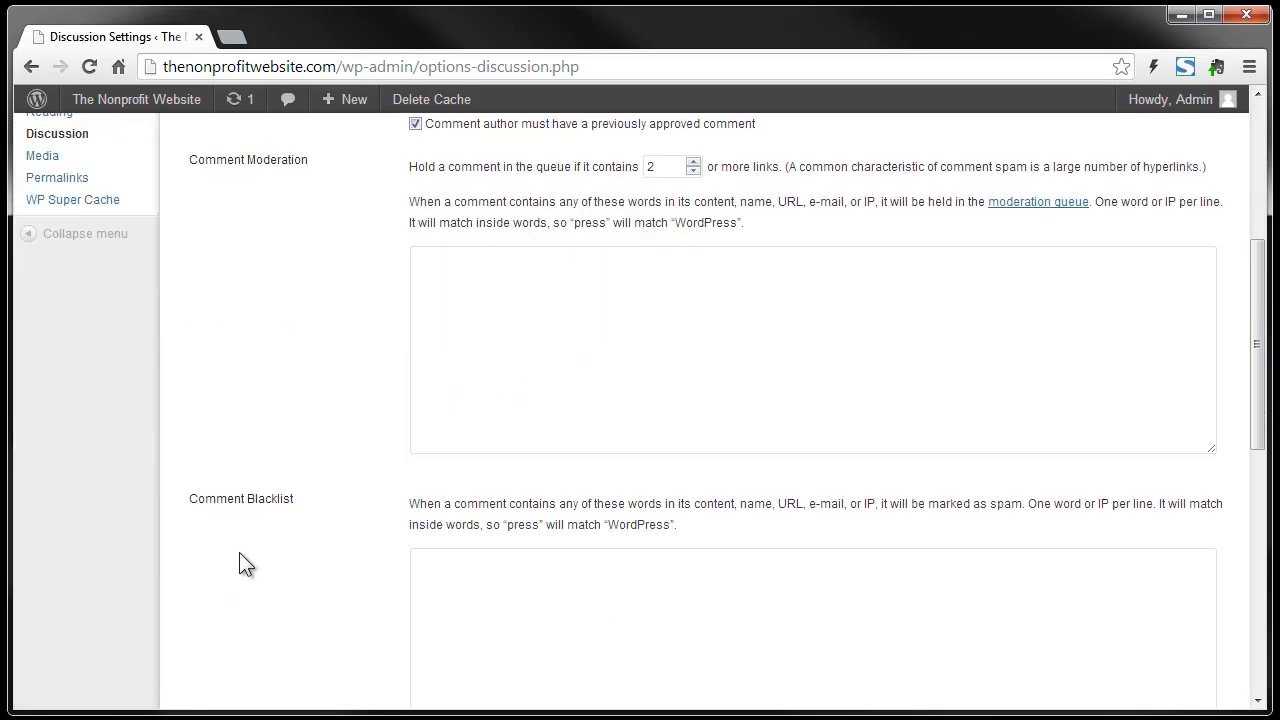
scroll(271, 506, "up", 1)
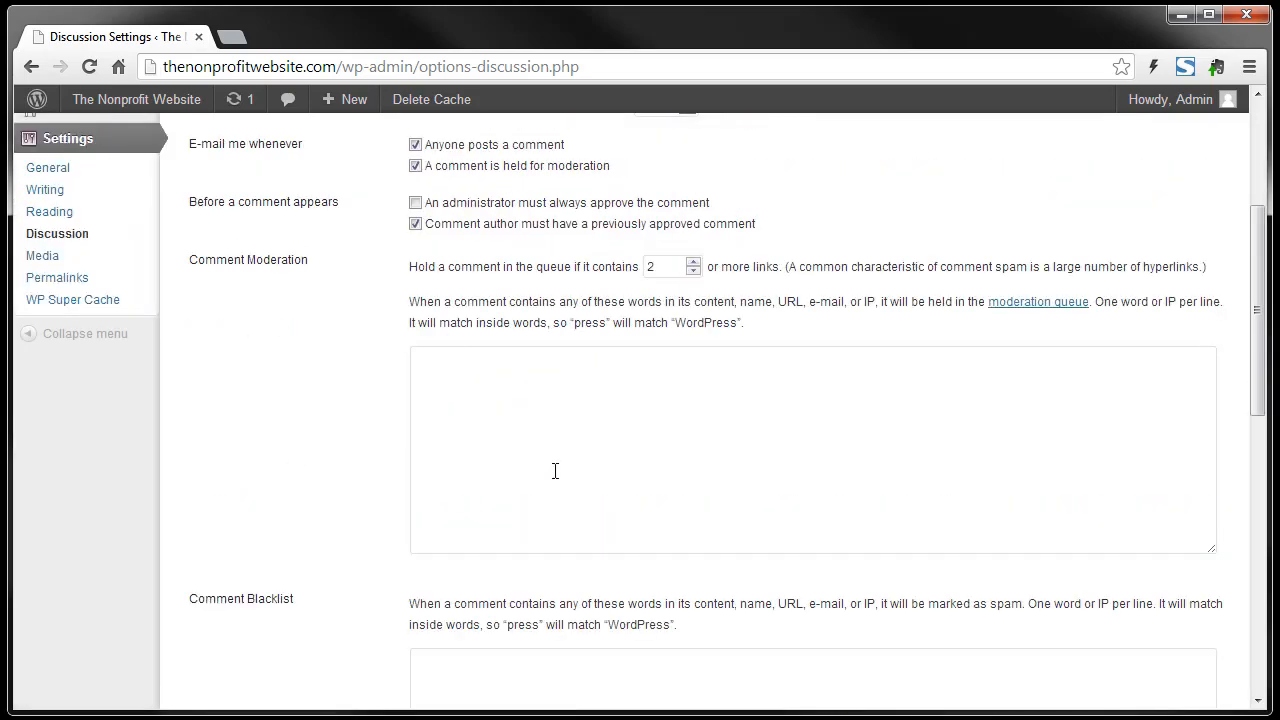
scroll(554, 472, "down", 1)
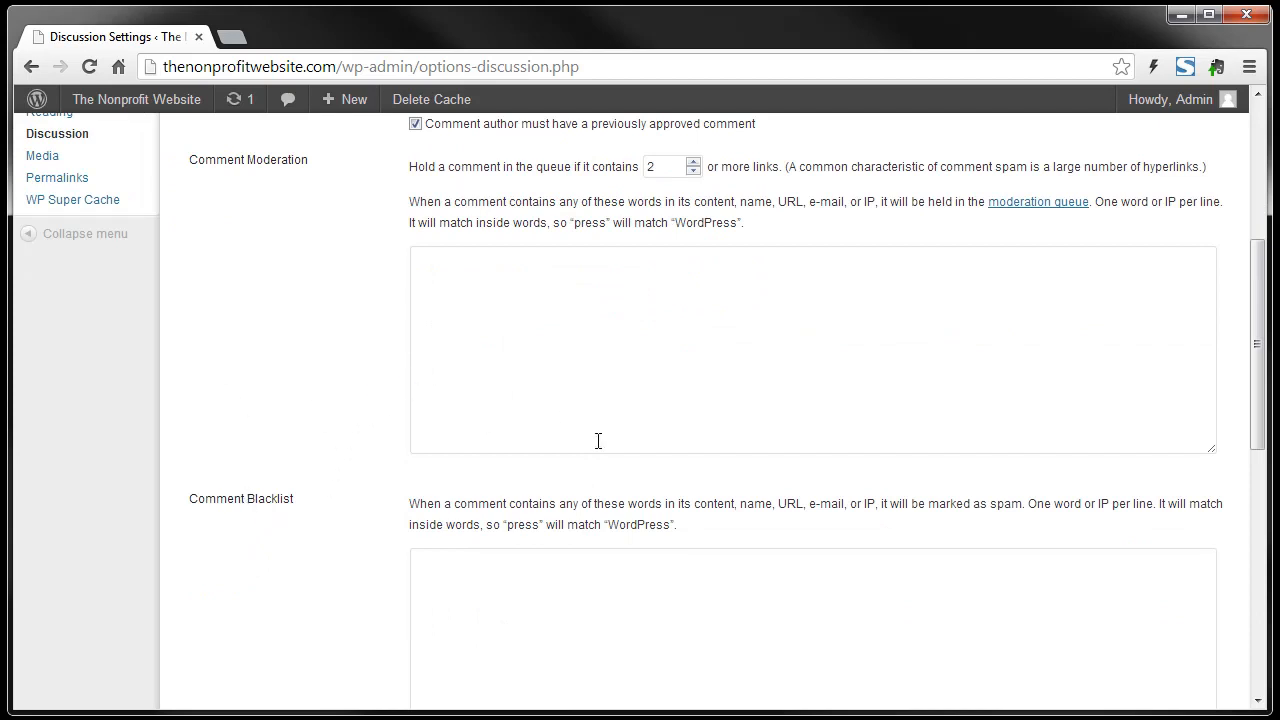
scroll(228, 497, "down", 3)
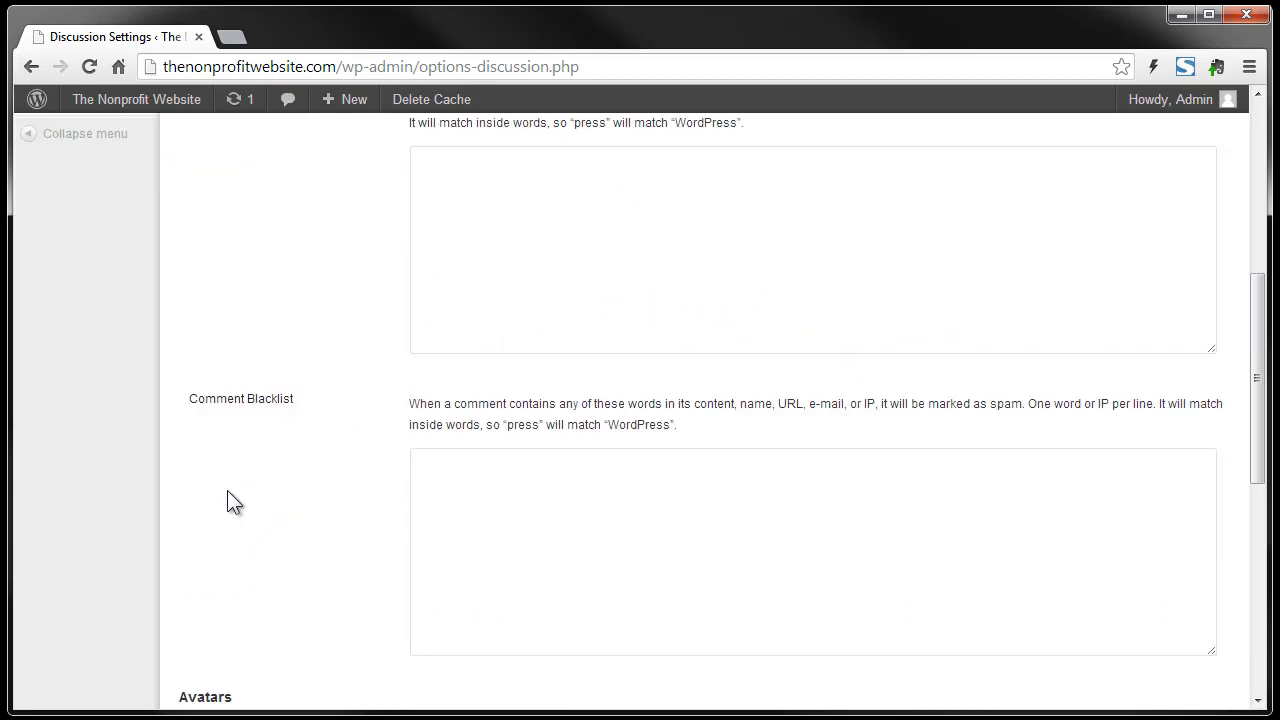
scroll(253, 477, "down", 4)
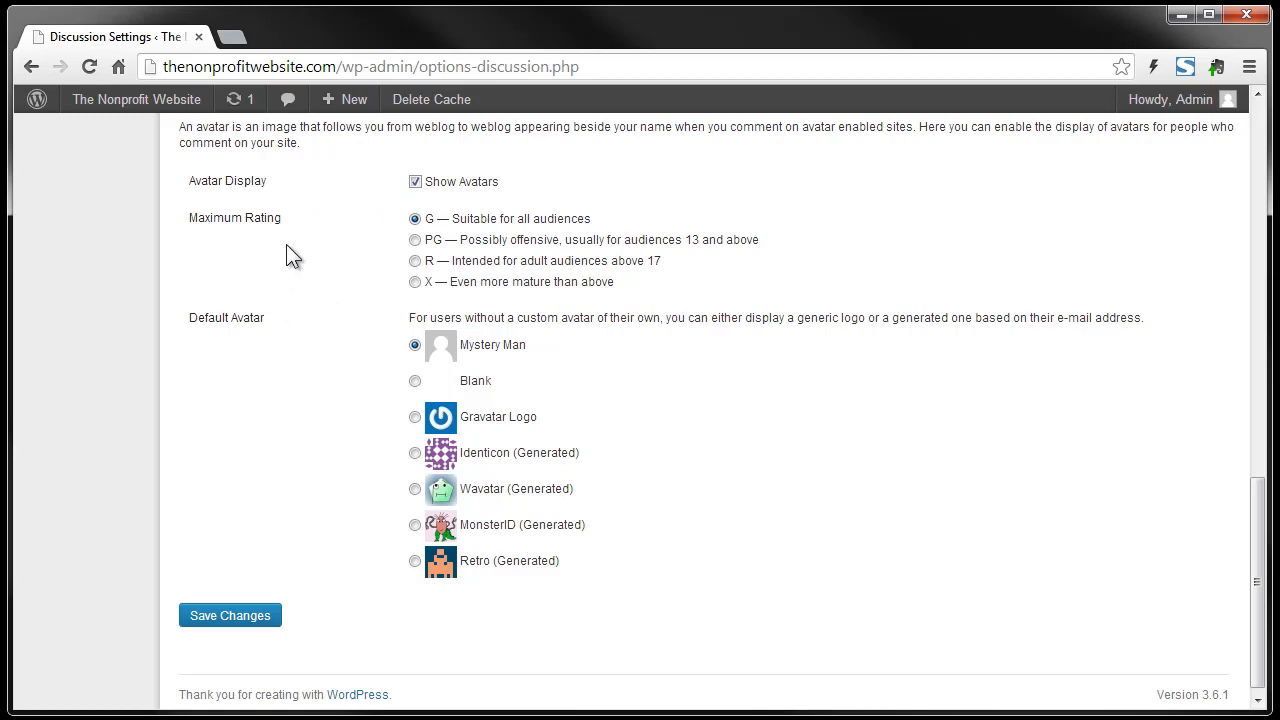
left_click(230, 617)
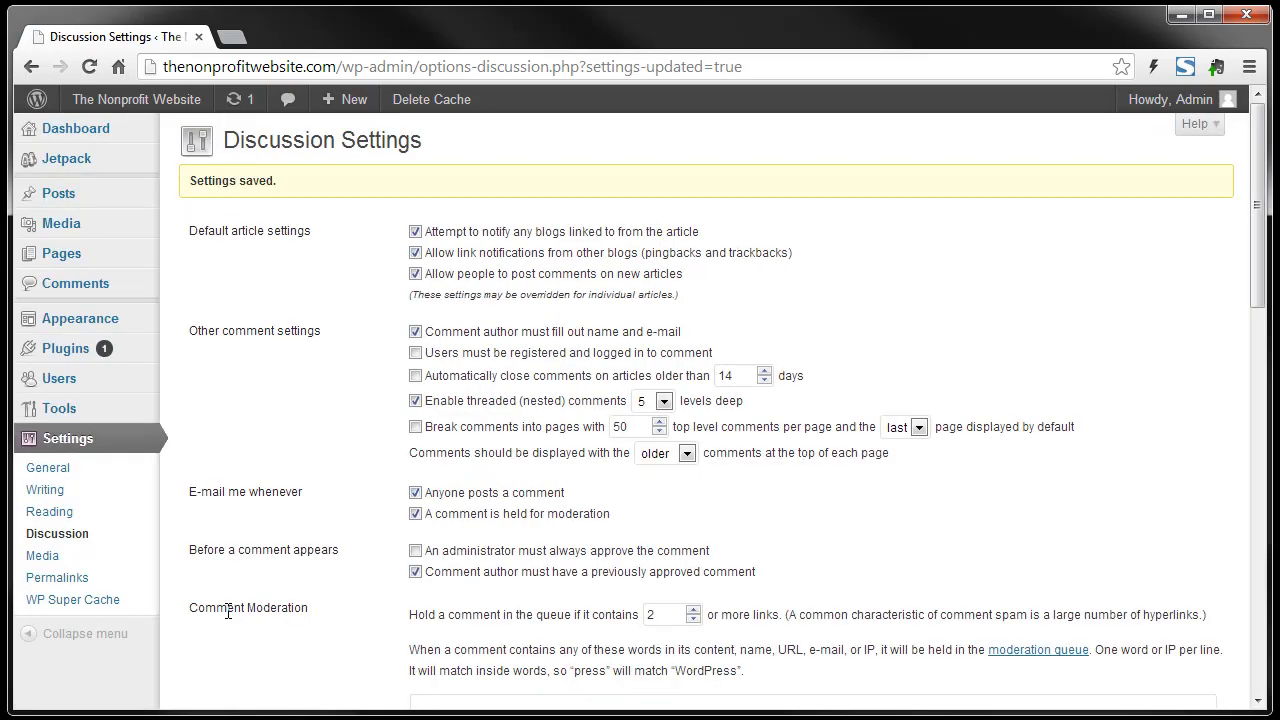
Set the medium image size to a maximum of 340 by 340 pixels in the Media settings and save the changes.
left_click(50, 556)
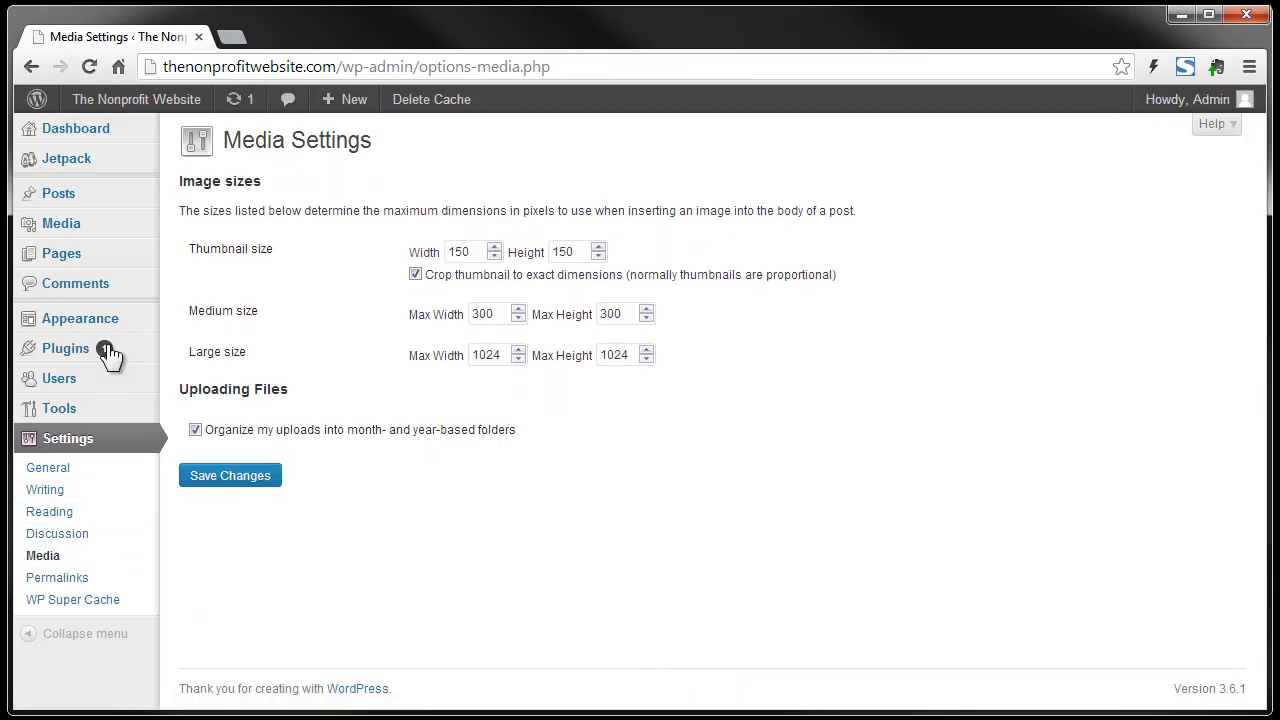
mouse_move(70, 232)
left_click(503, 316)
key("BackSpace")
key("BackSpace")
type("40")
key("Tab")
type("340")
left_click(470, 415)
left_click(253, 470)
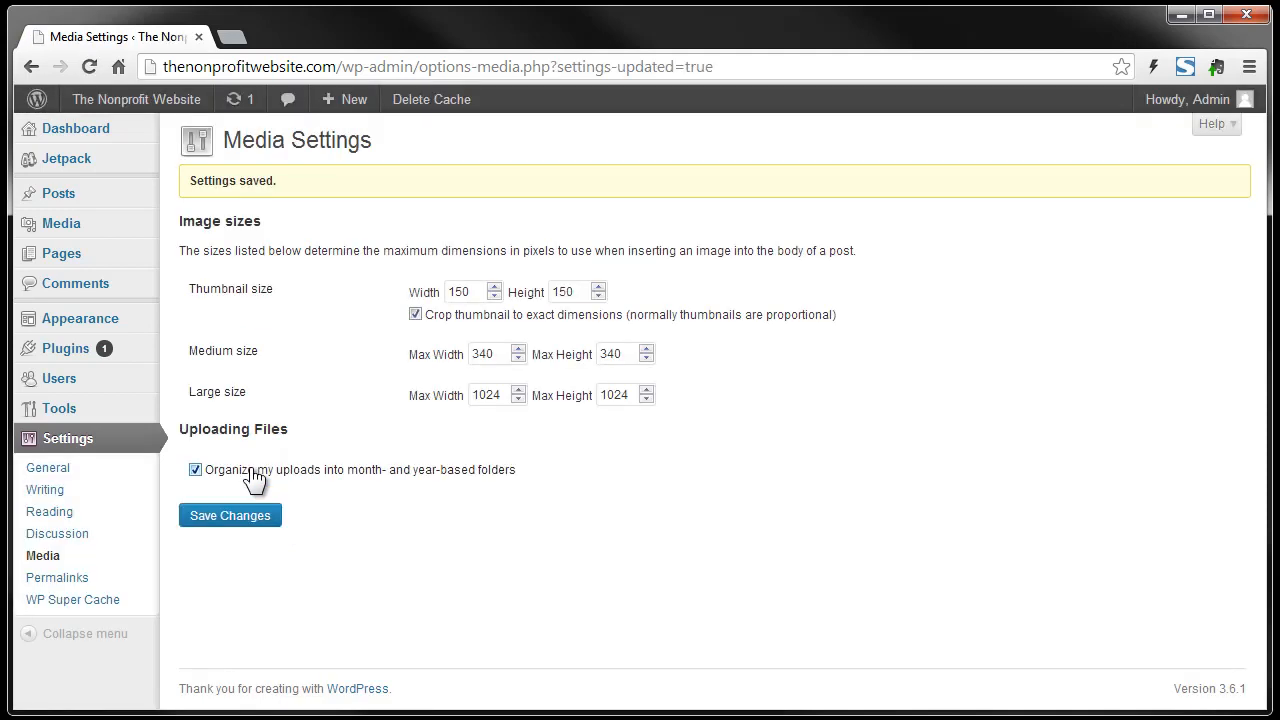
Try the Numeric and Month and name structures in the Permalink settings, settling on Post name.
left_click(73, 582)
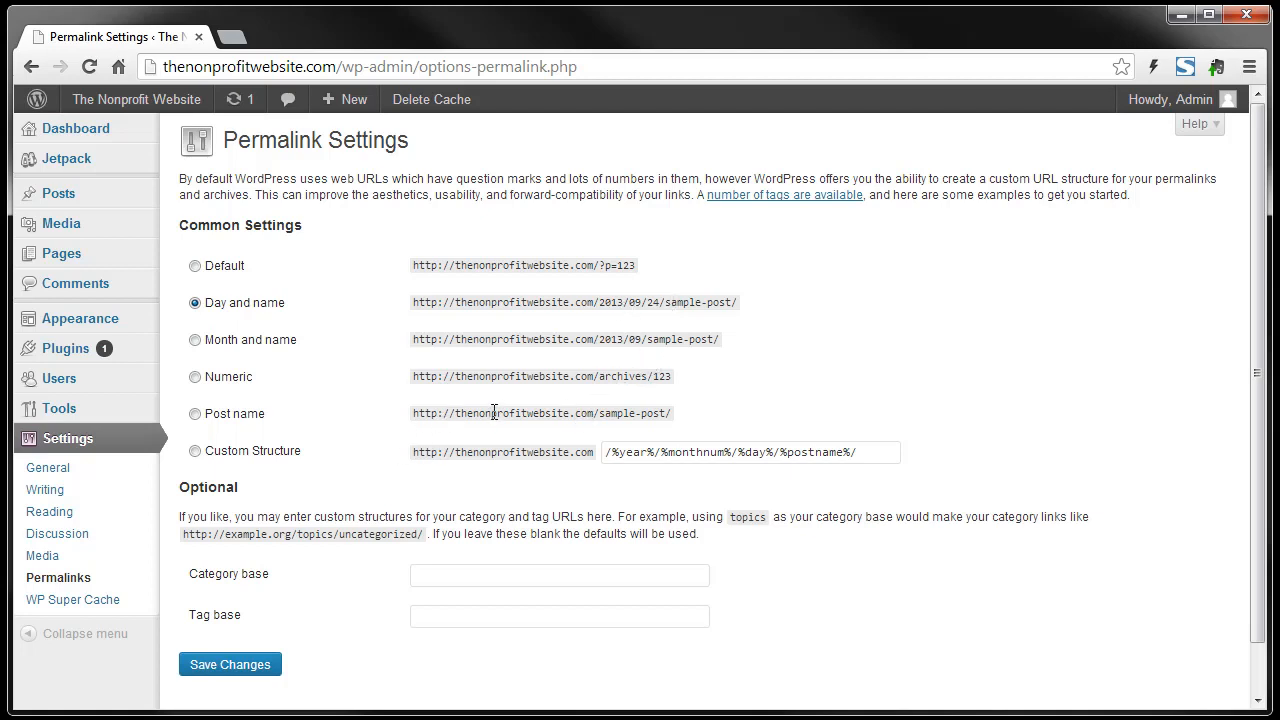
left_click(191, 416)
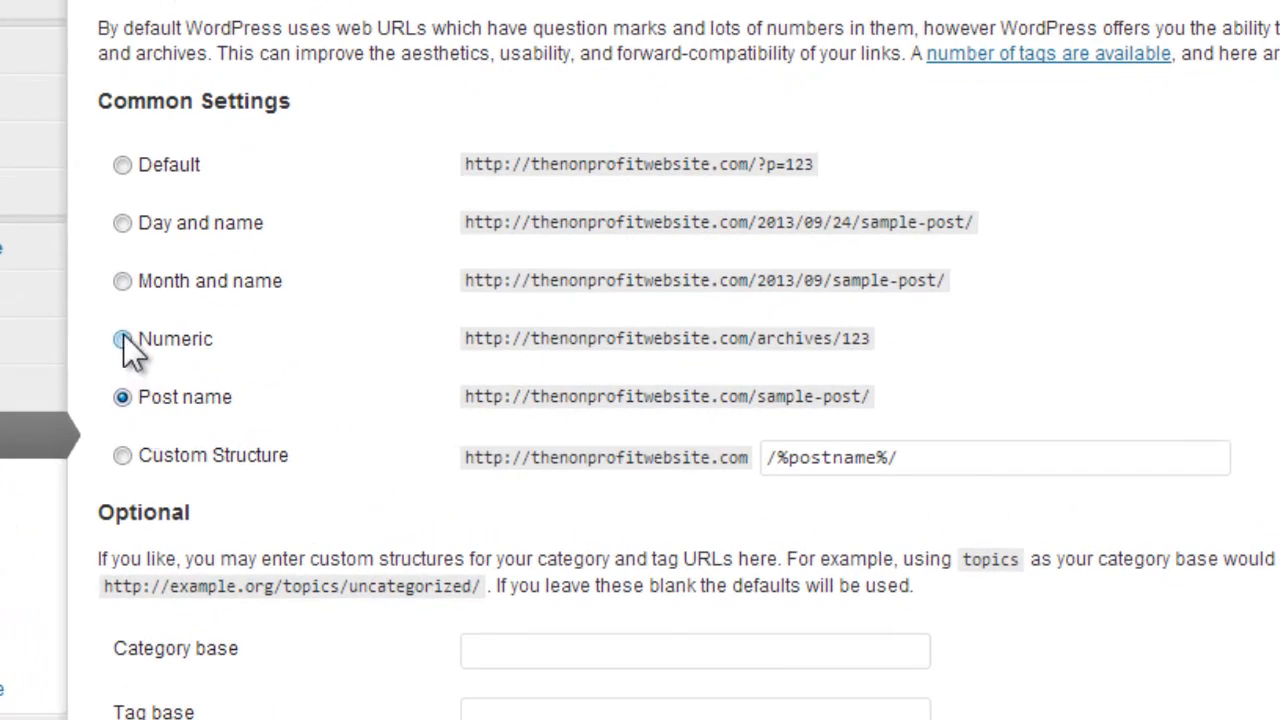
left_click(122, 340)
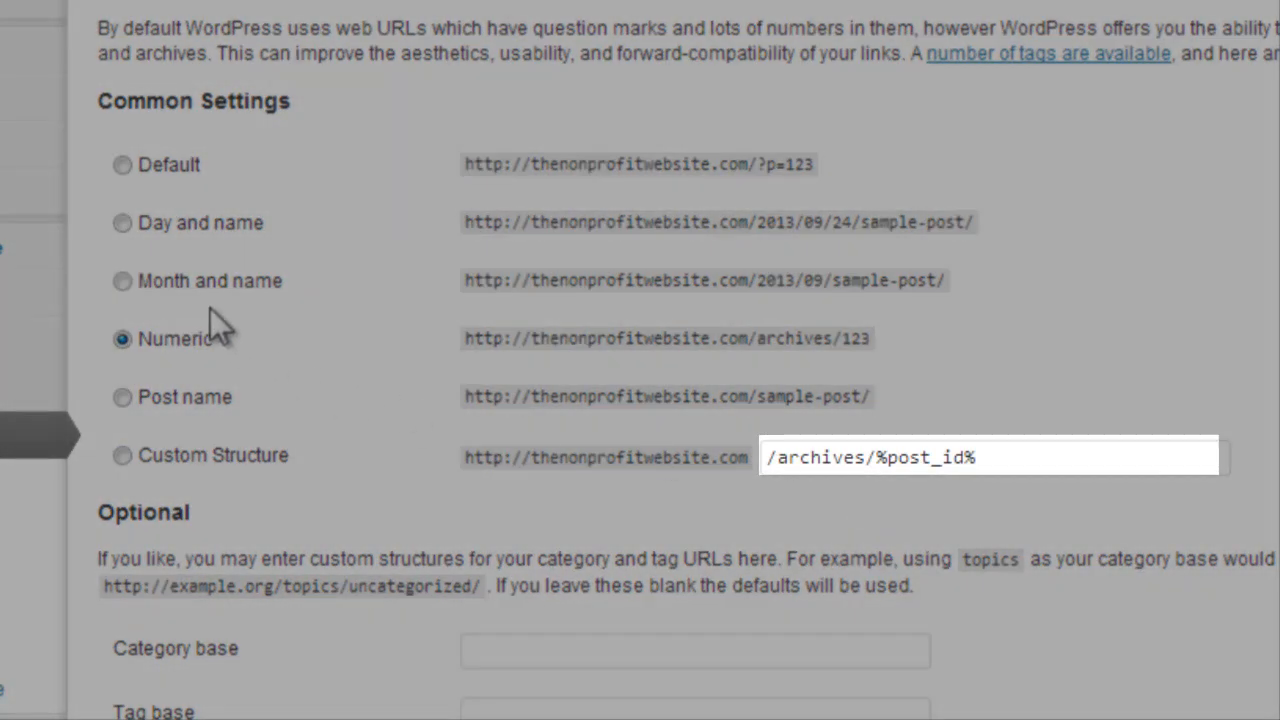
left_click(128, 281)
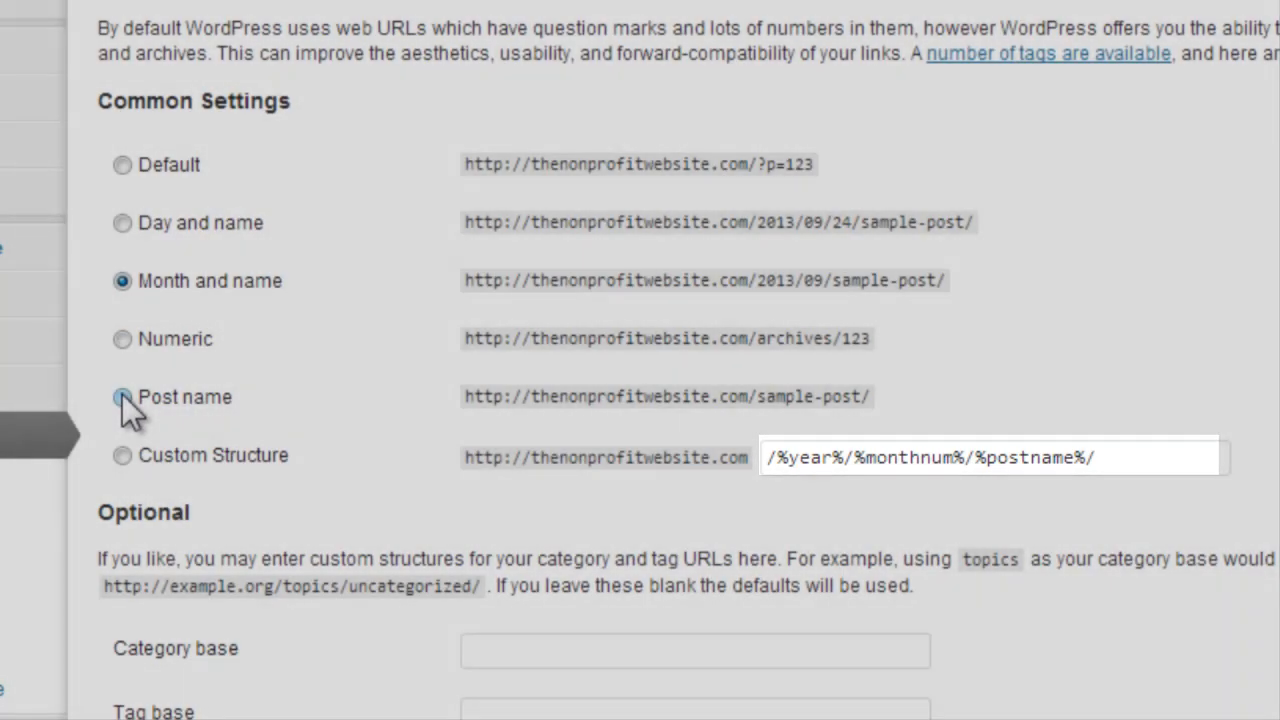
left_click(122, 396)
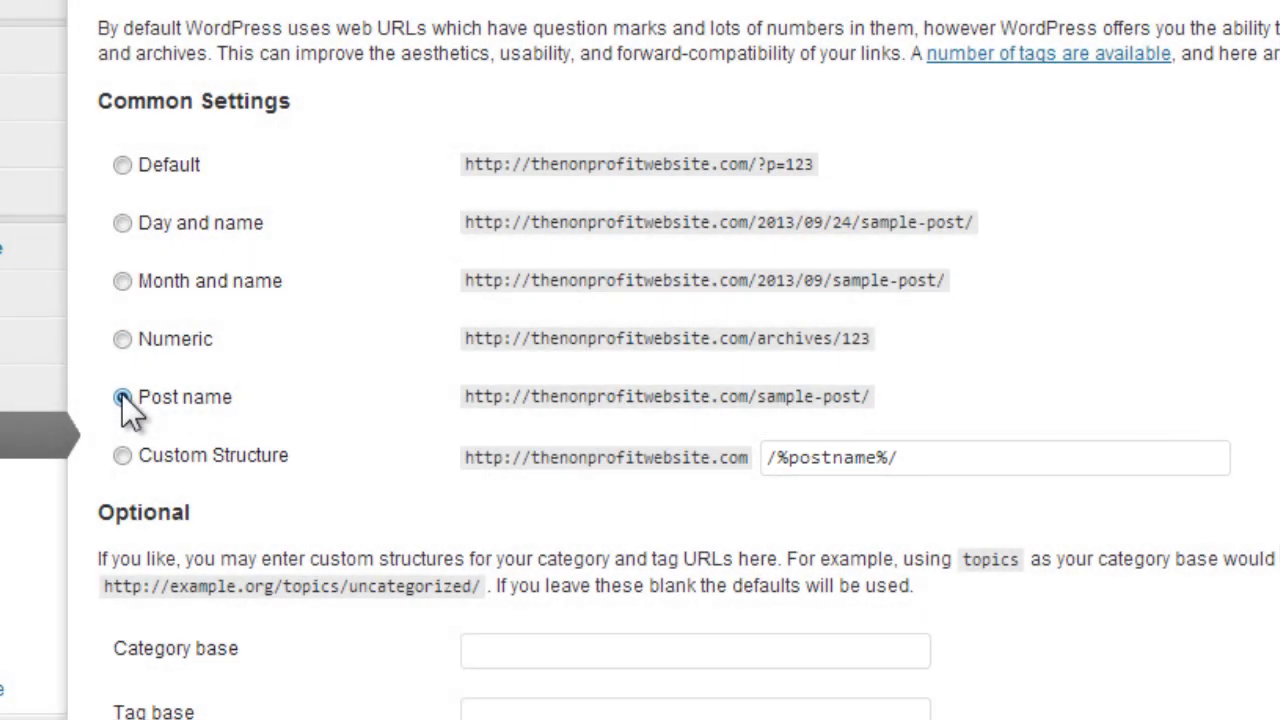
Switch the permalinks to a custom structure of /%postname% without the trailing slash and save the changes.
left_click(122, 456)
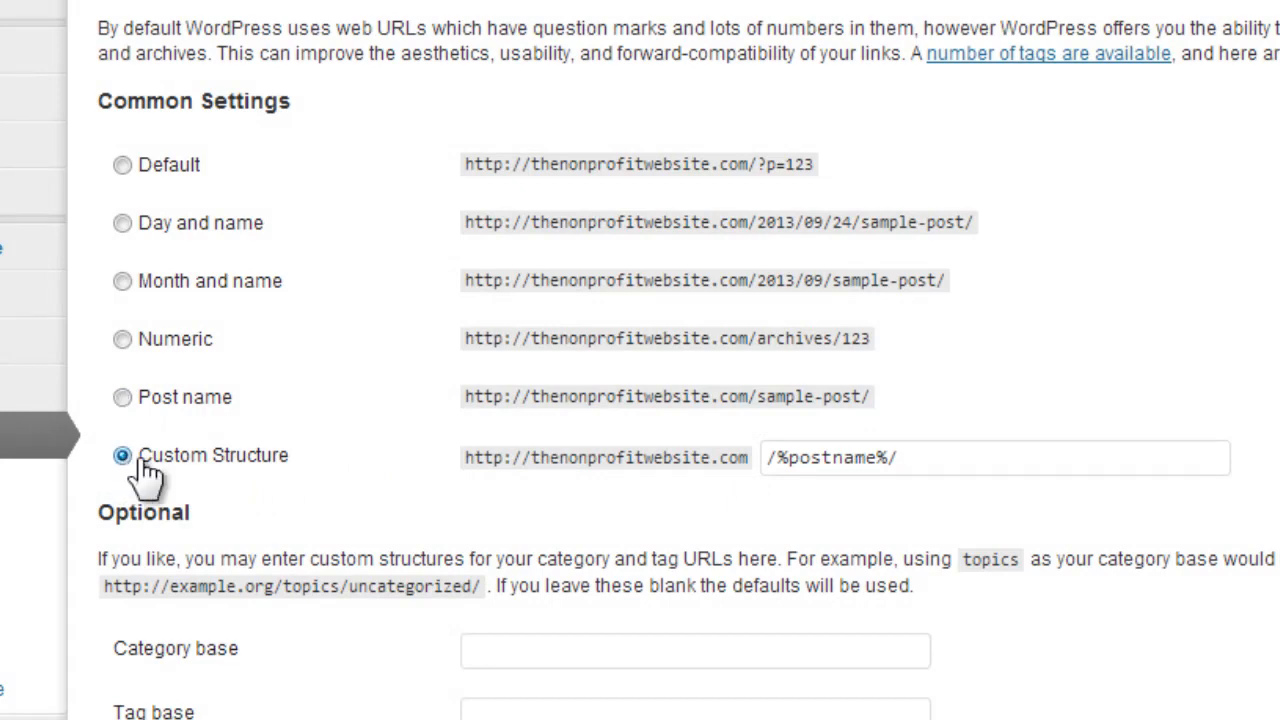
left_click(966, 455)
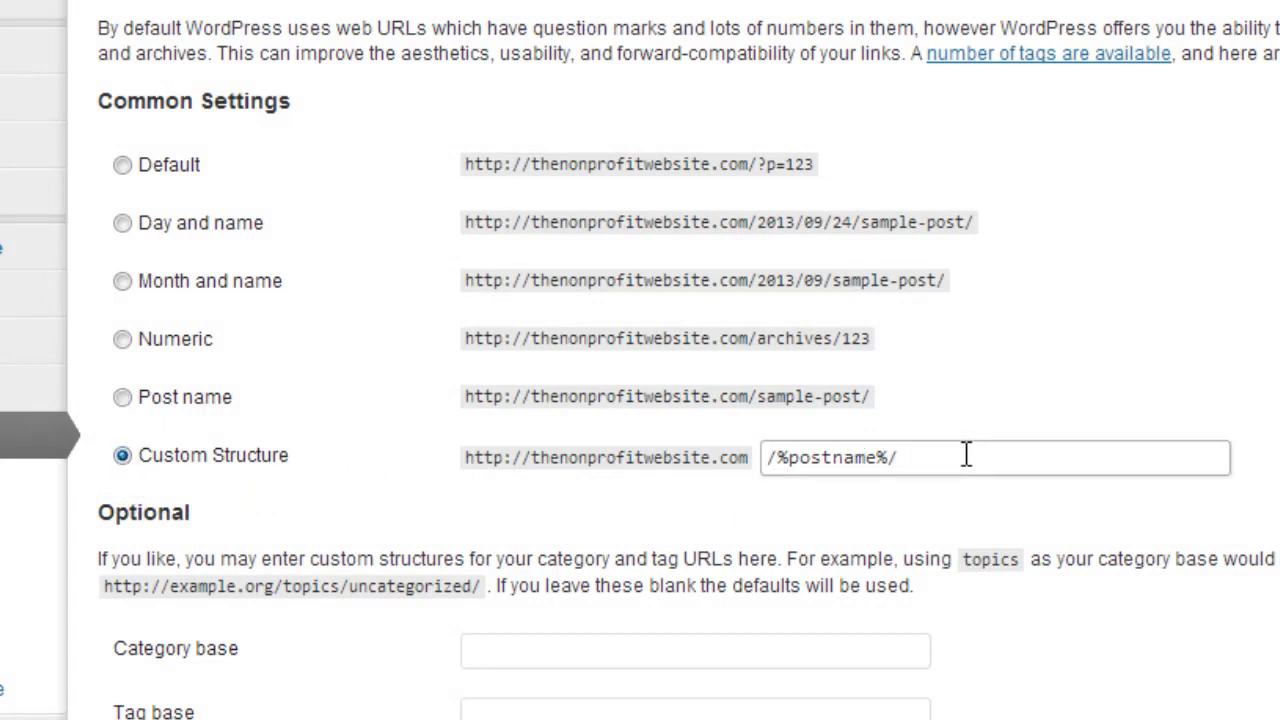
key("BackSpace")
left_click(855, 515)
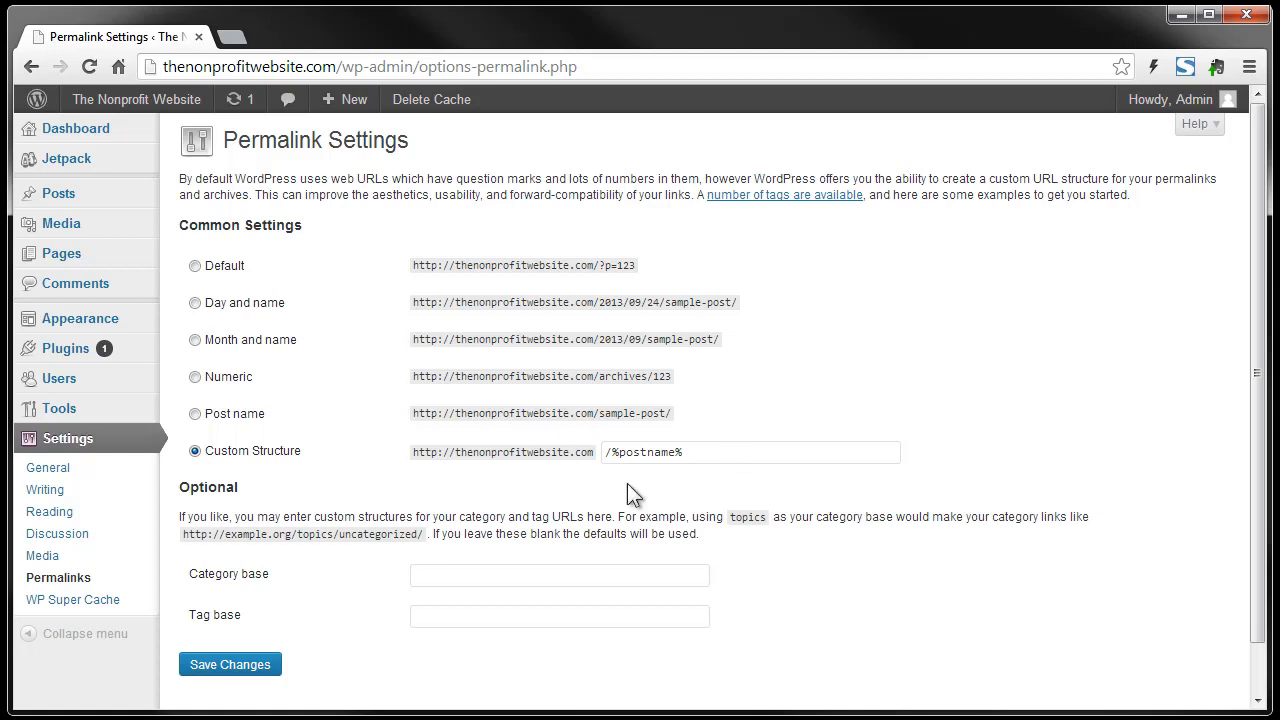
scroll(300, 580, "down", 1)
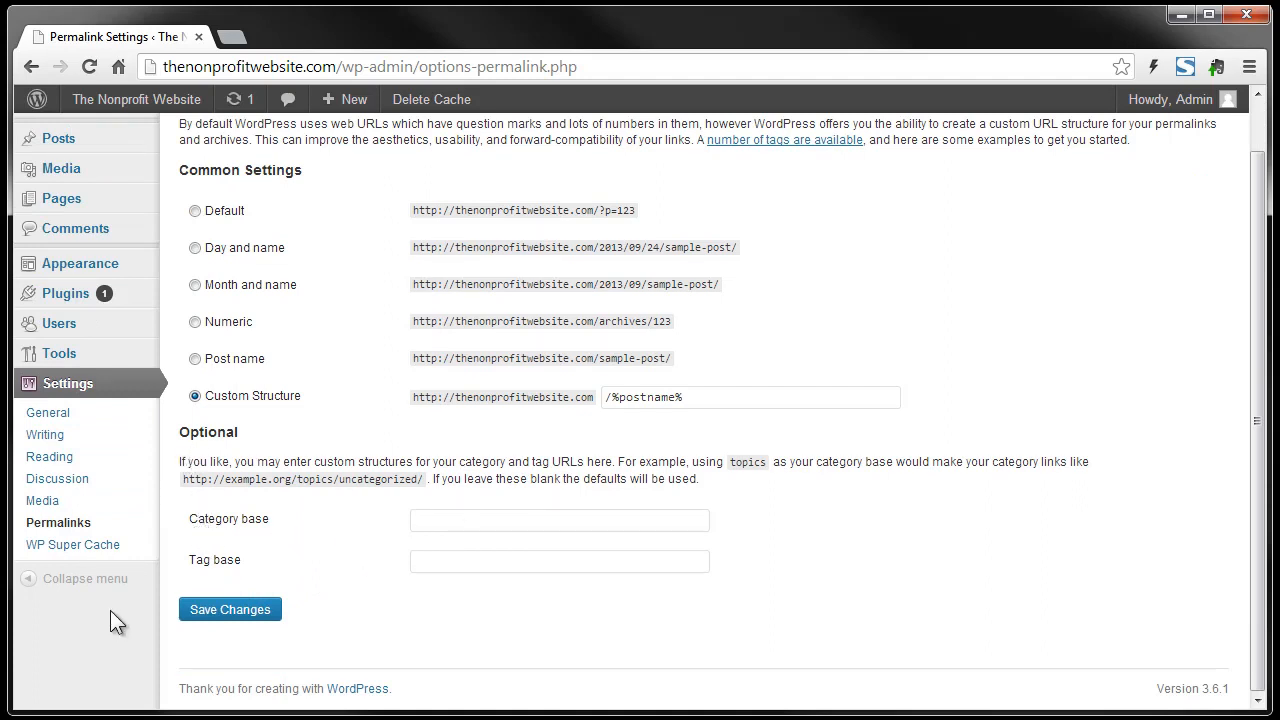
left_click(239, 608)
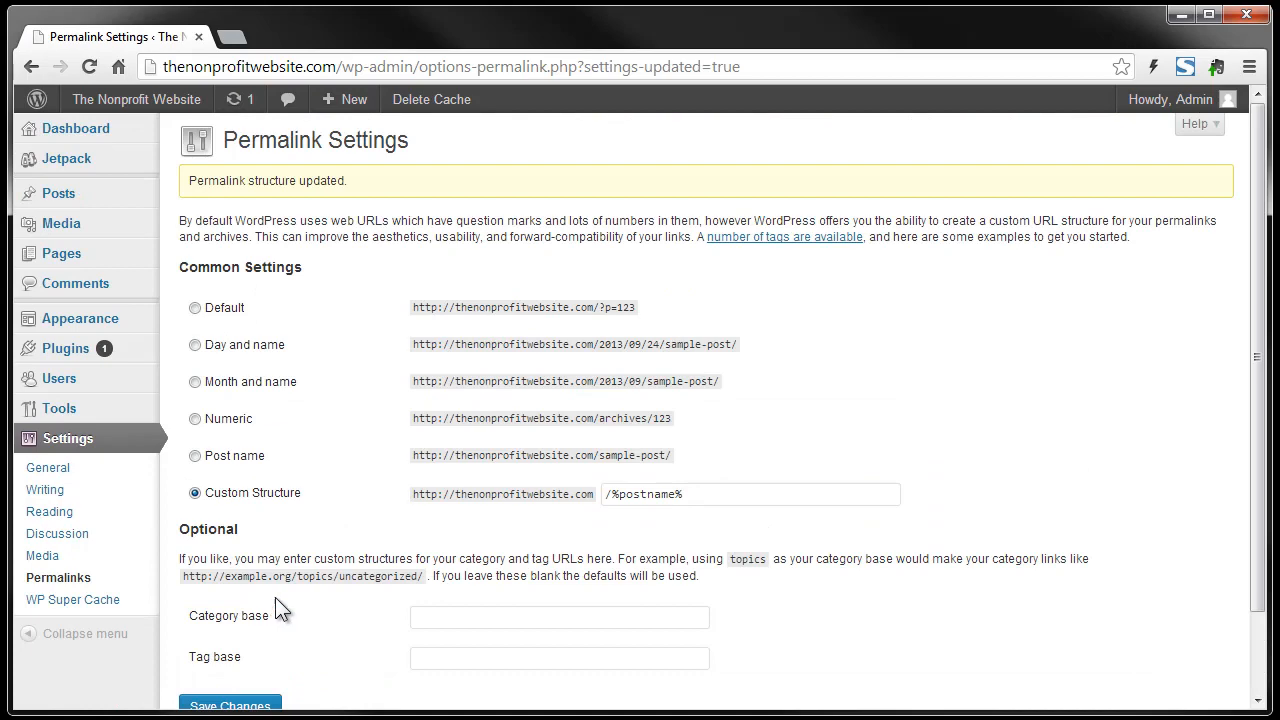
Examine the advanced WP Super Cache settings, including caching, mod_rewrite rules, expiry time, garbage collection and rejected URIs.
scroll(301, 554, "down", 1)
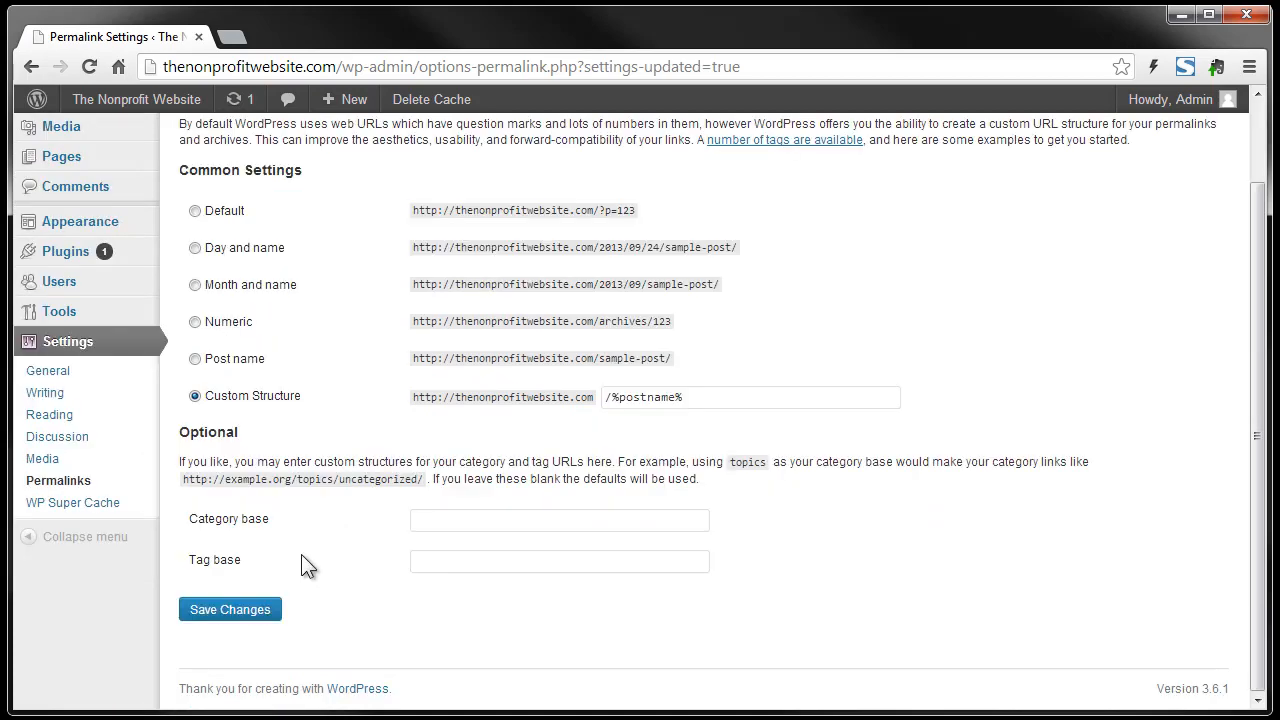
left_click(66, 508)
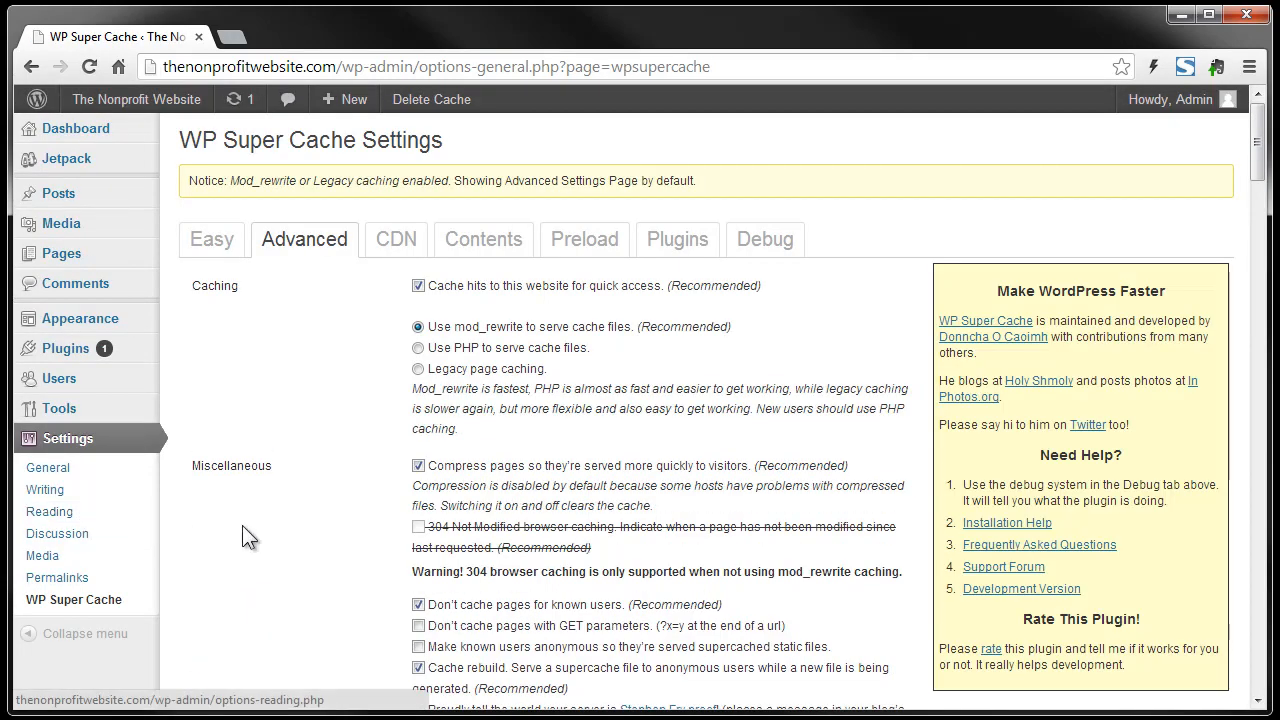
scroll(242, 525, "down", 1)
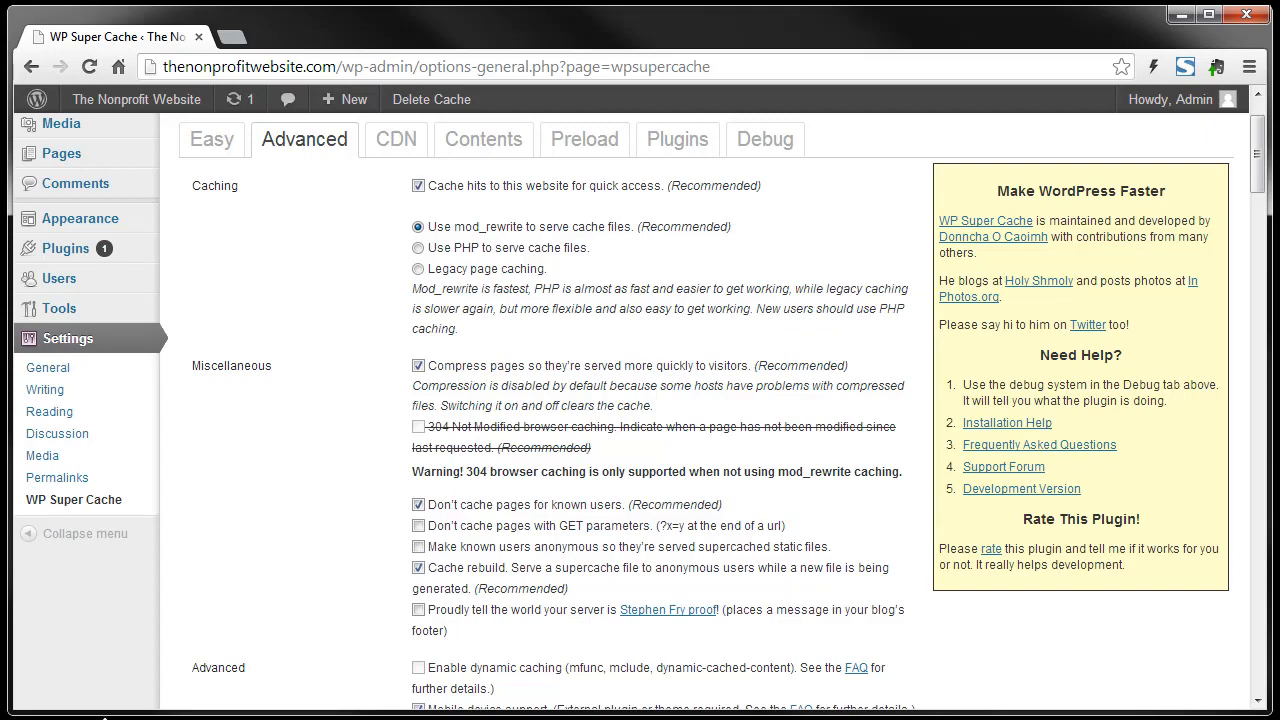
scroll(345, 539, "down", 15)
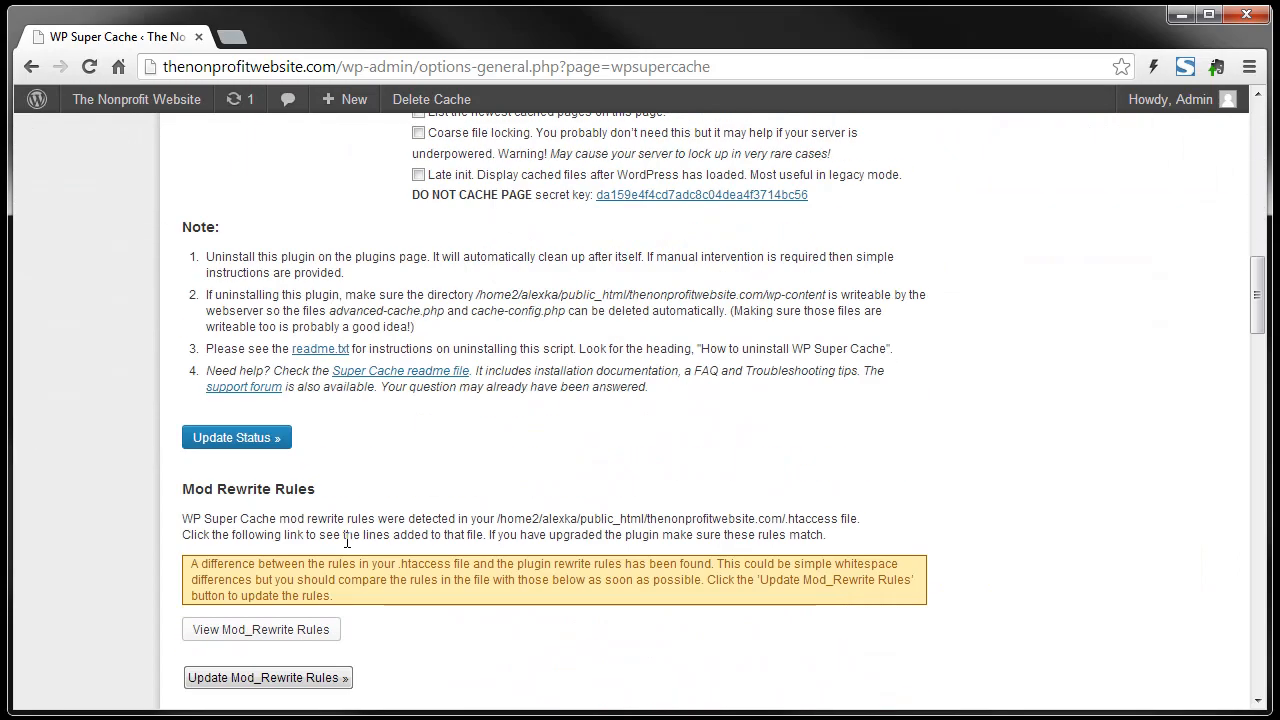
scroll(347, 541, "down", 5)
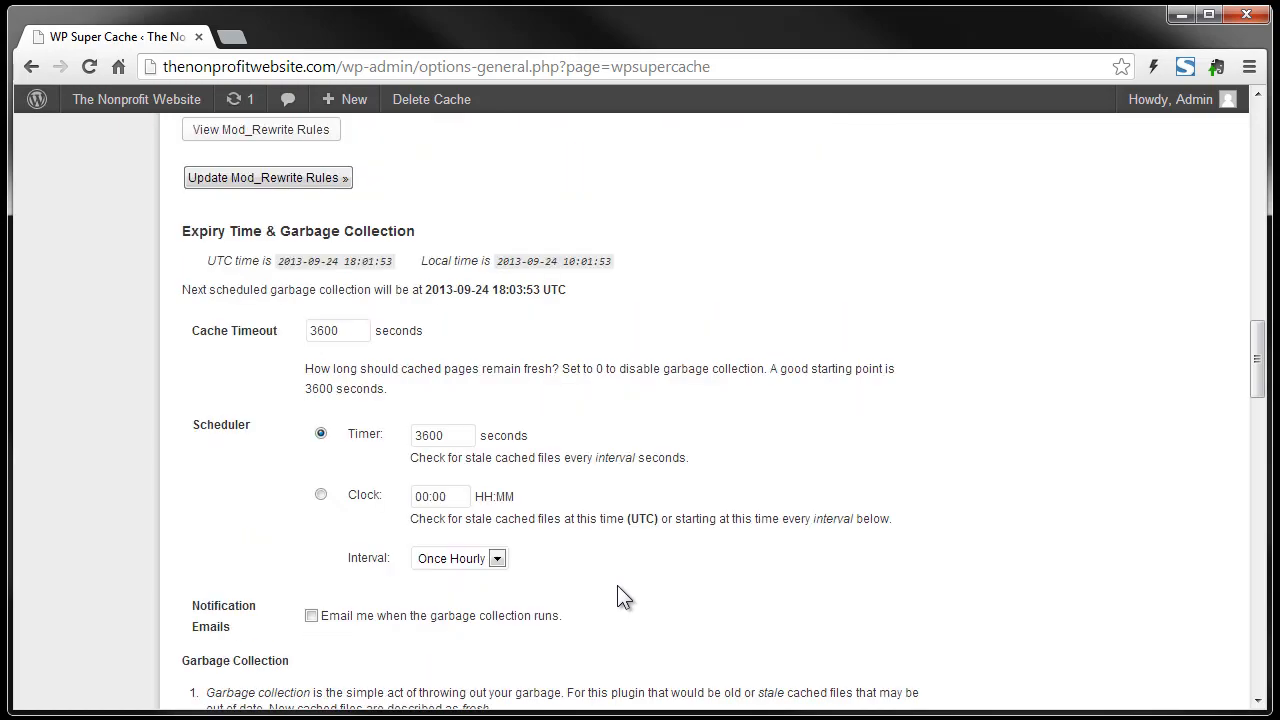
scroll(672, 556, "down", 4)
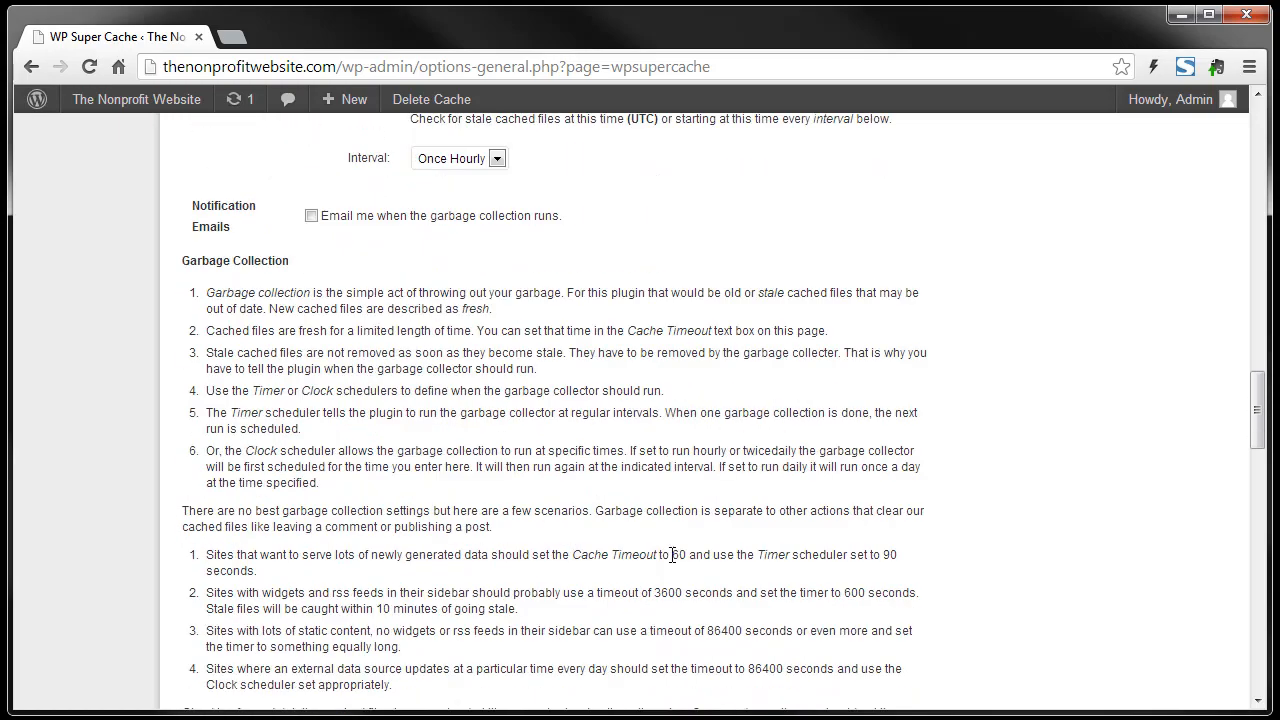
scroll(672, 554, "down", 6)
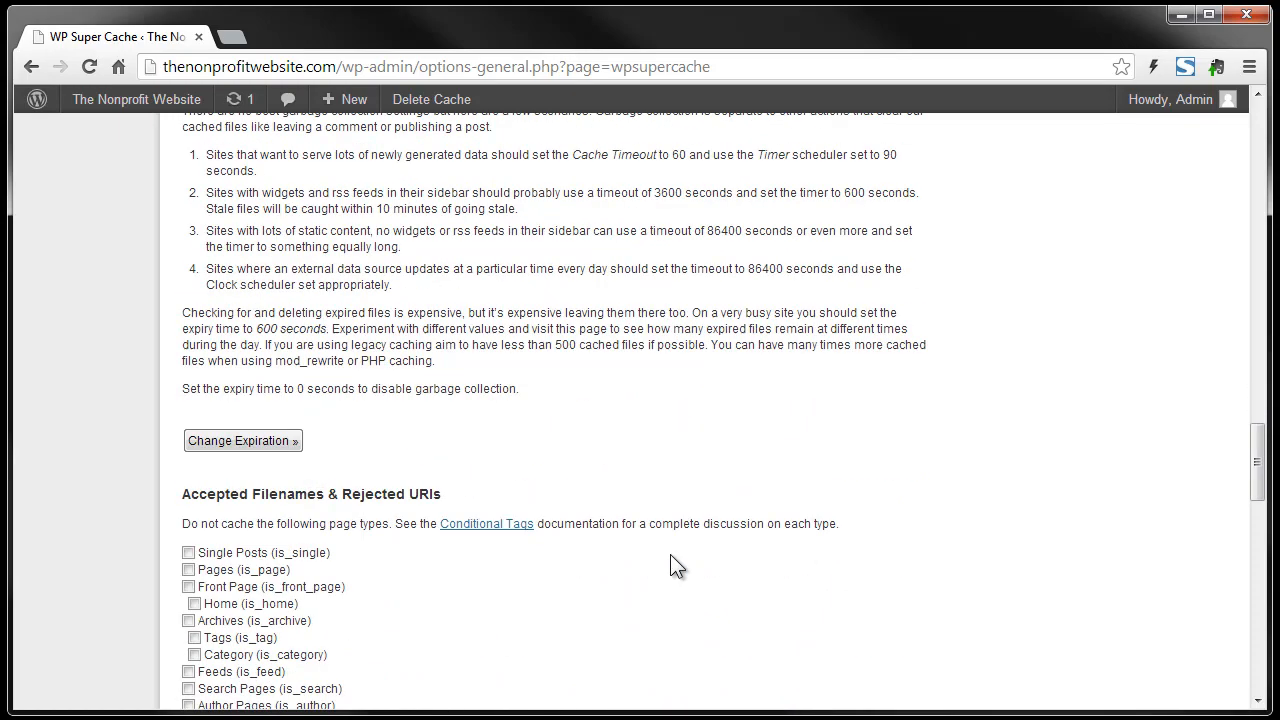
scroll(671, 555, "up", 20)
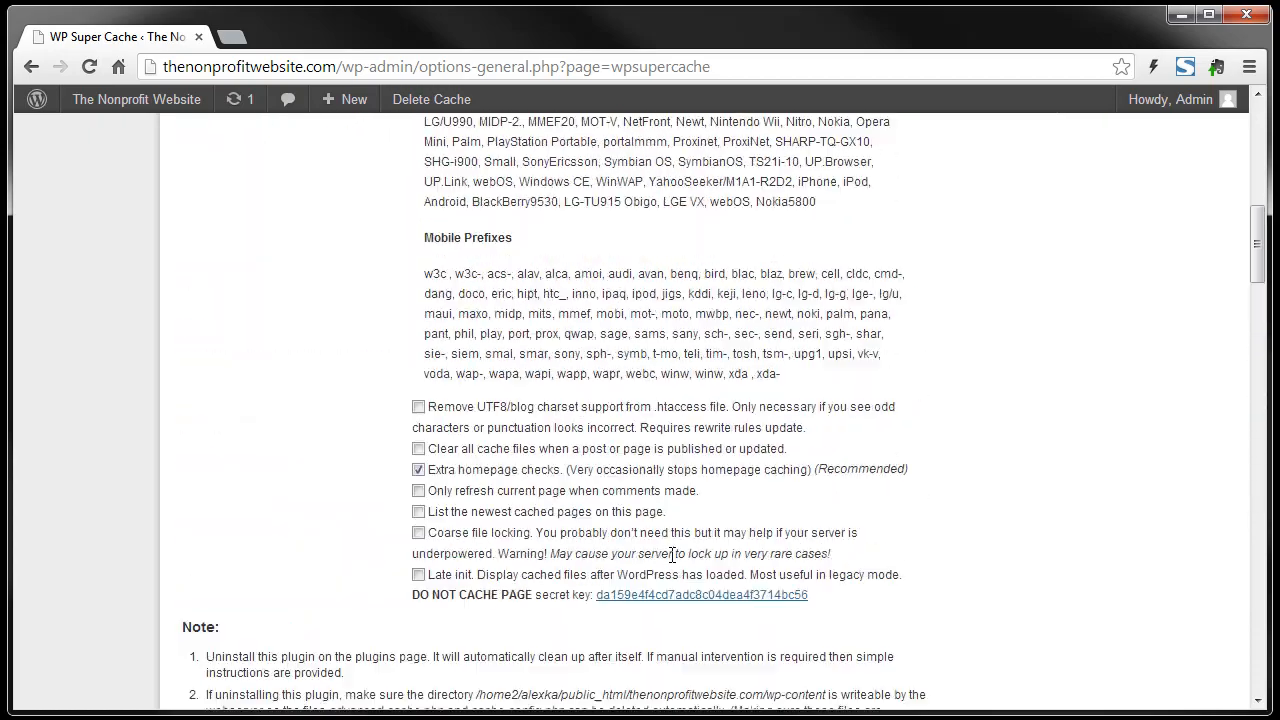